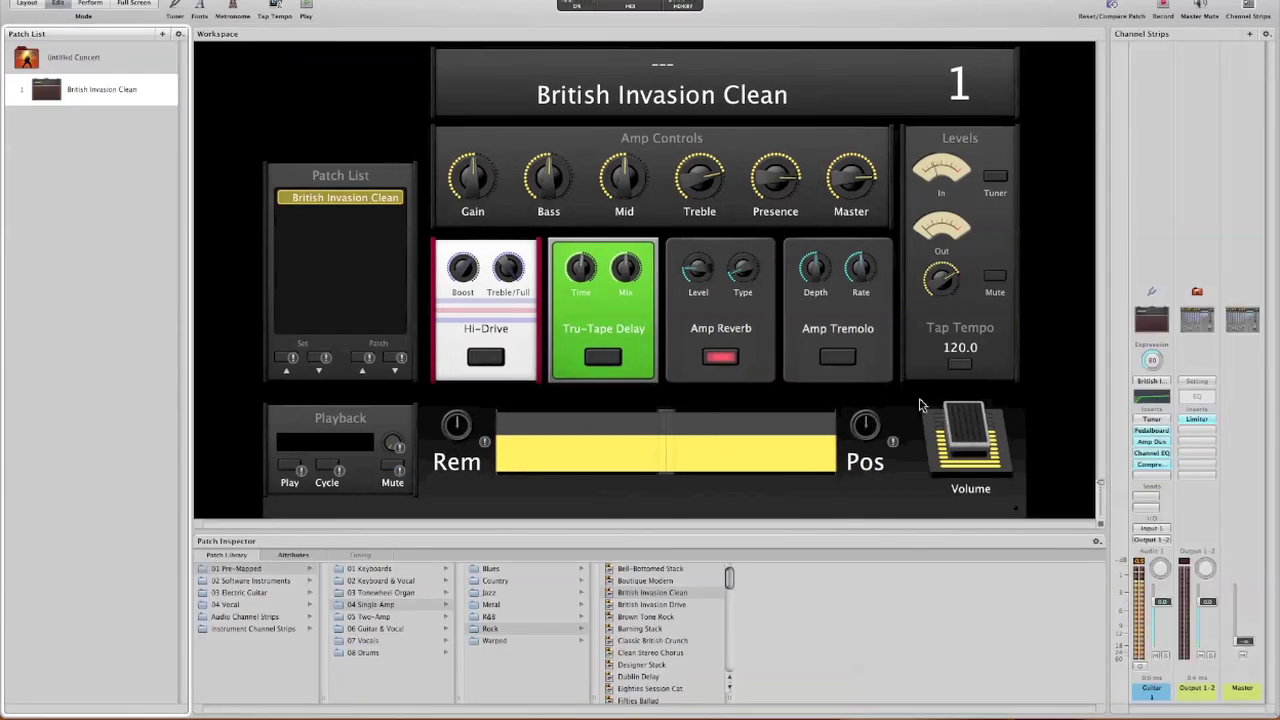
- Select the British Invasion Clean patch and open the Desktop folder in Finder
click(1155, 658)
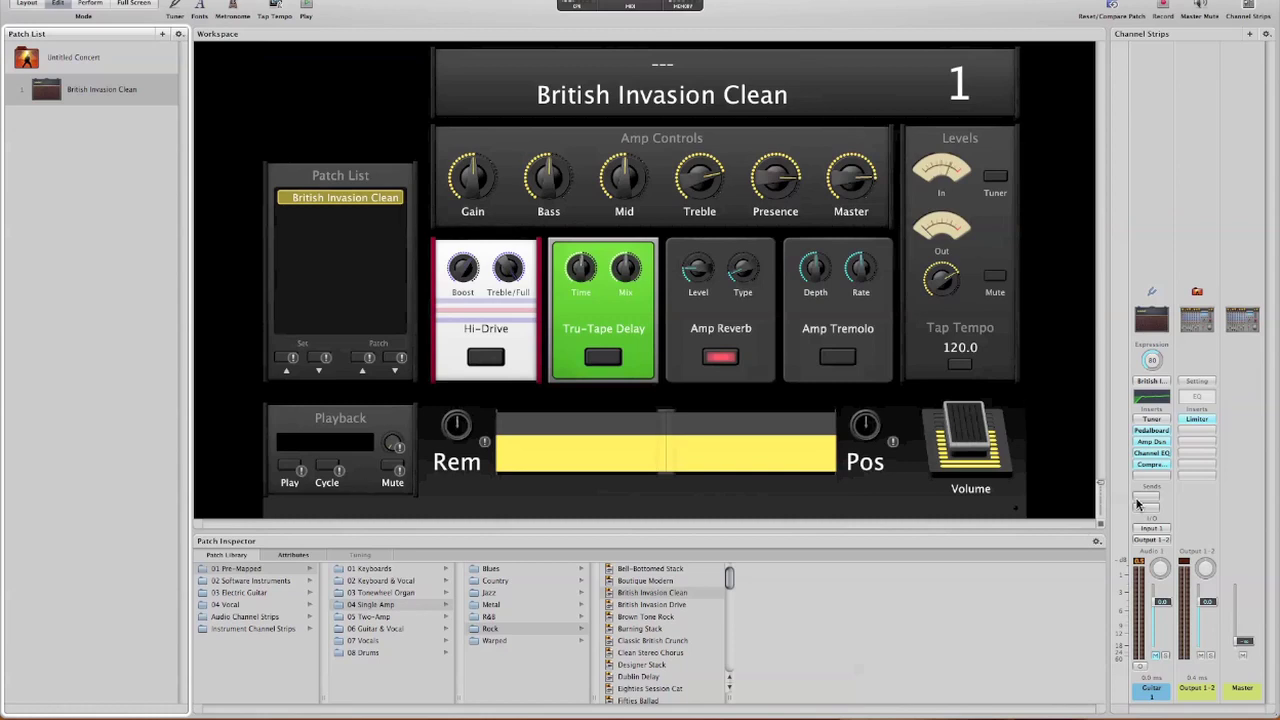
click(113, 92)
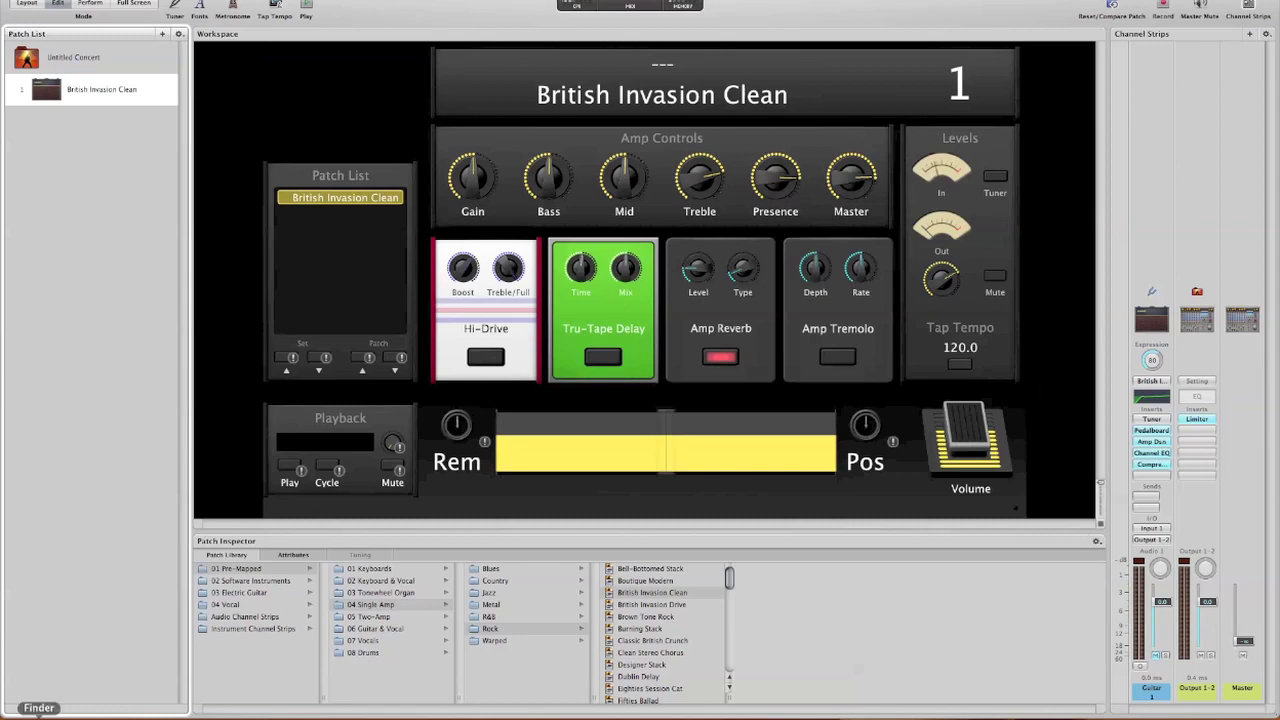
click(39, 716)
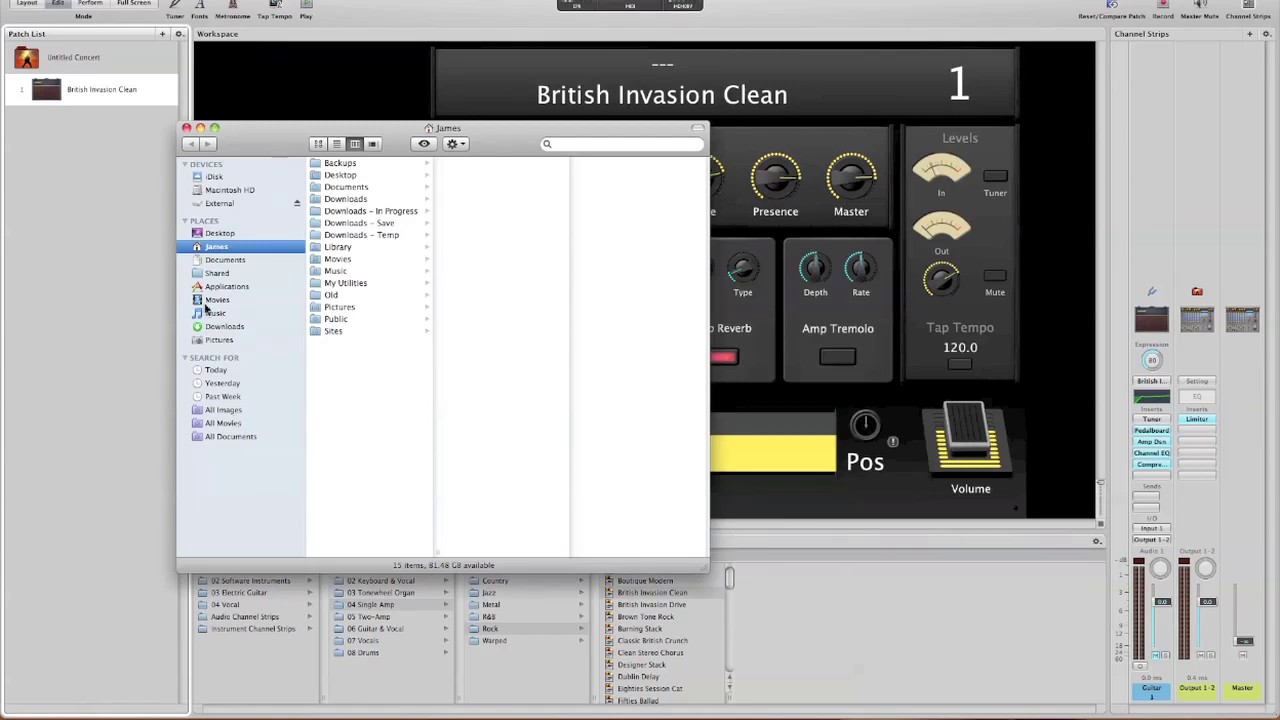
click(220, 234)
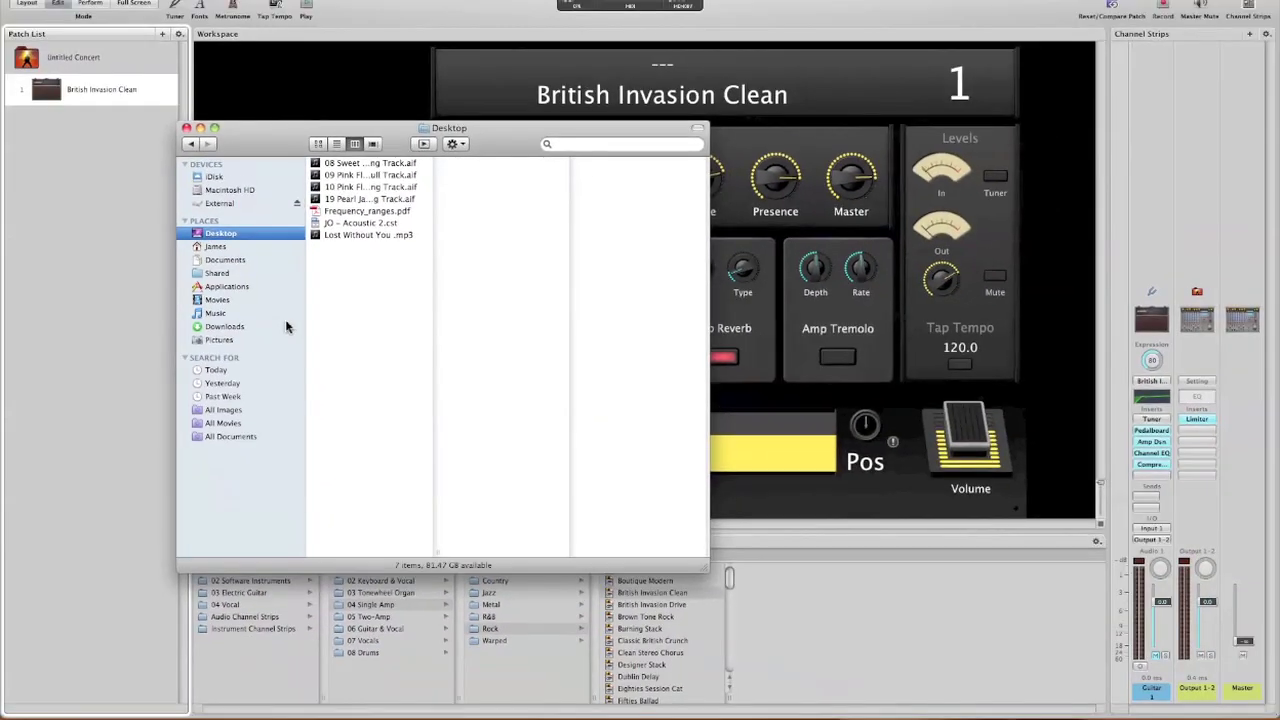
- Move Finder aside, widen its column, and drag 10 Pink Floyd – Time – Backing Track.aif toward MainStage
drag(500, 150, 864, 193)
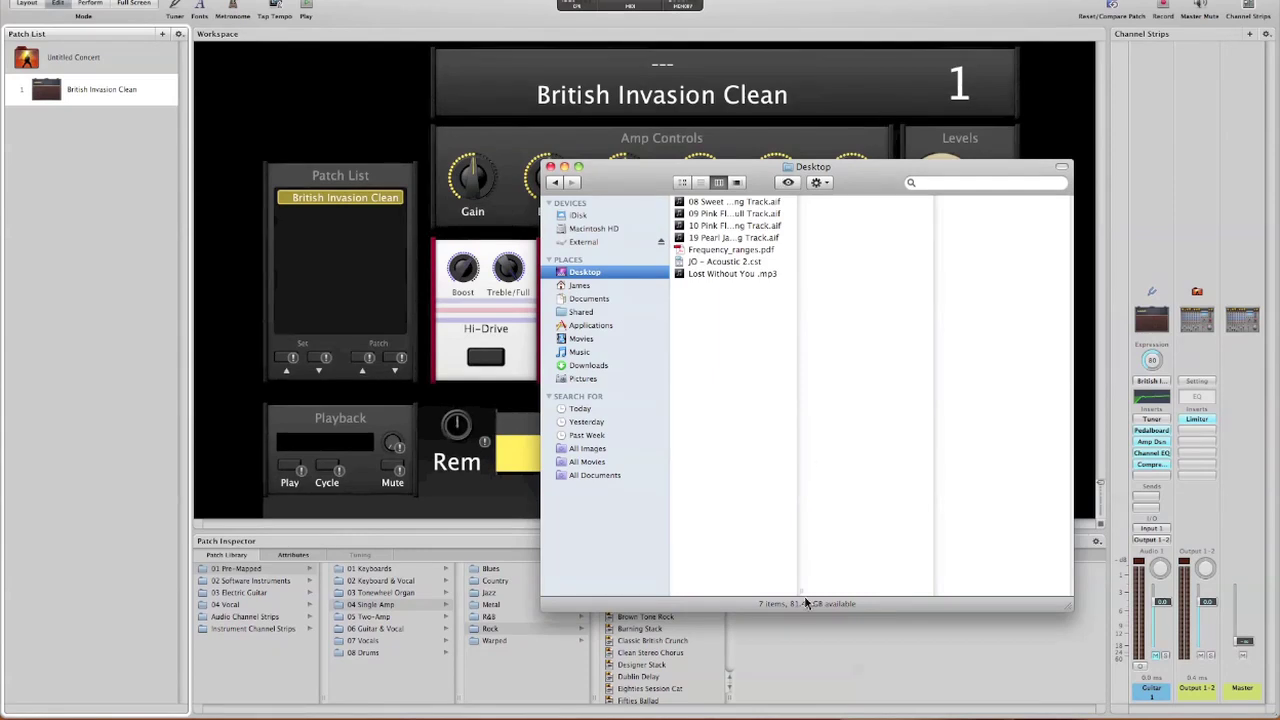
drag(800, 596, 895, 591)
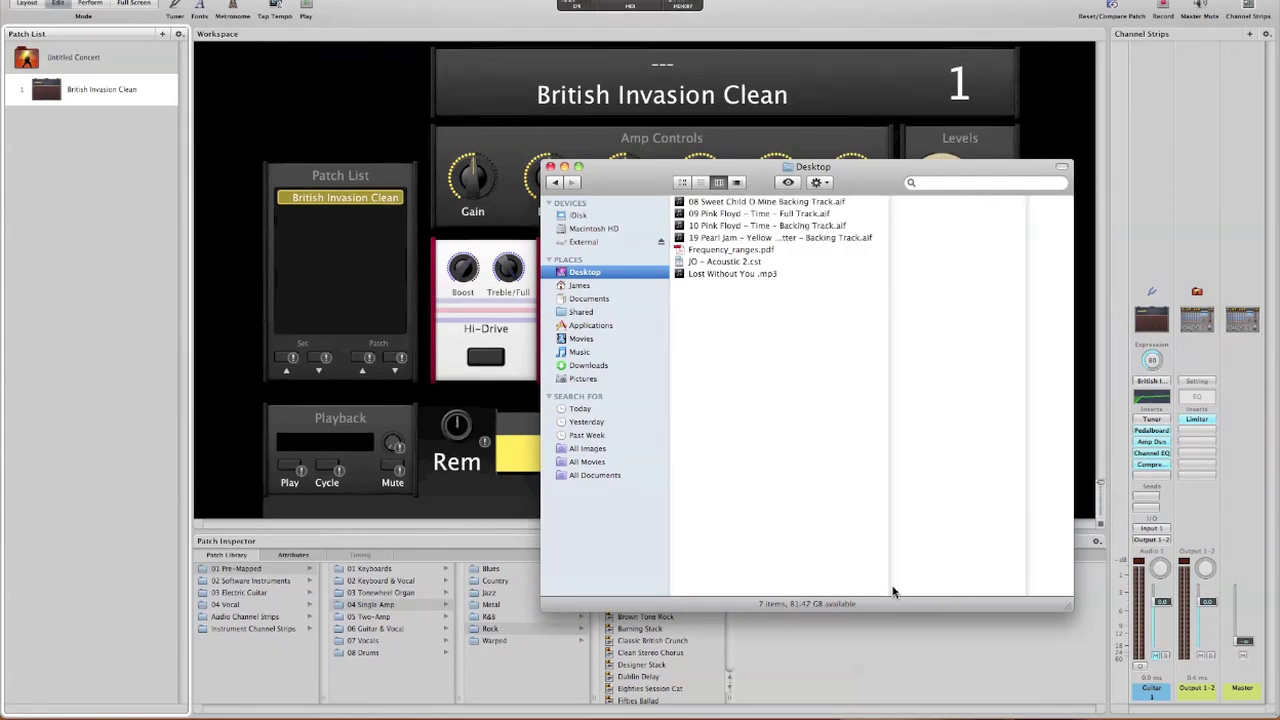
click(718, 226)
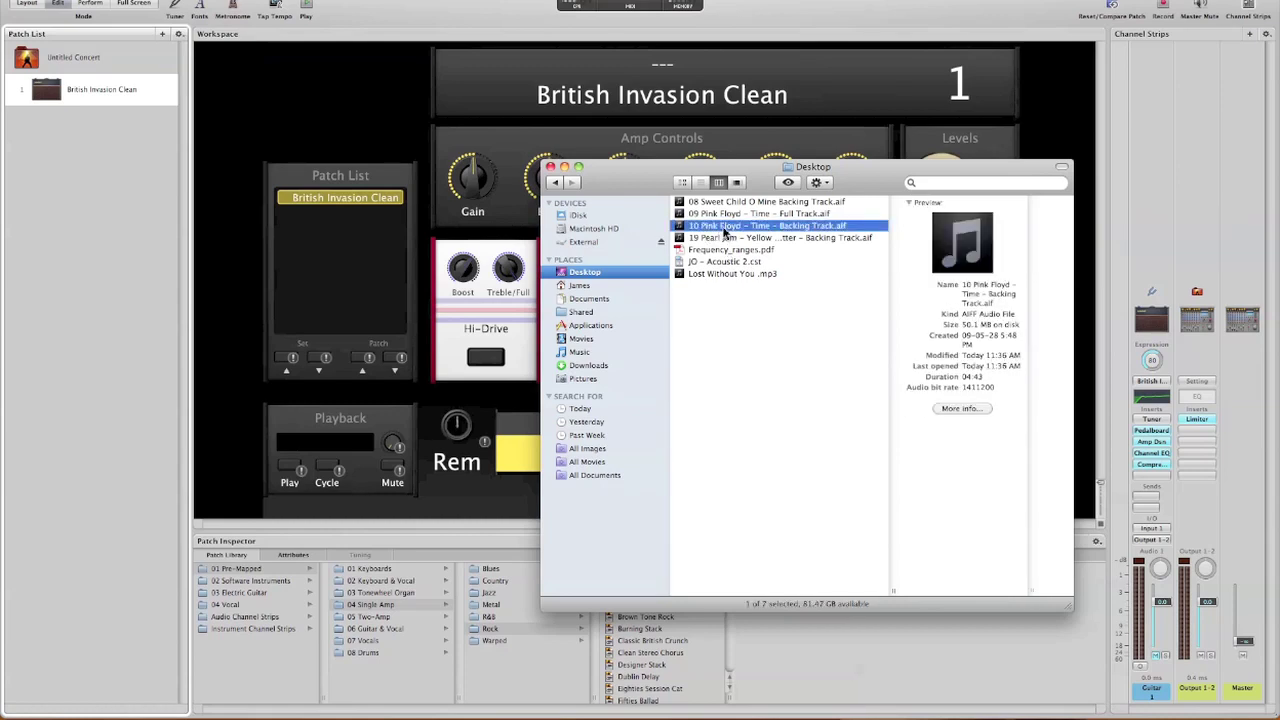
drag(722, 230, 1176, 180)
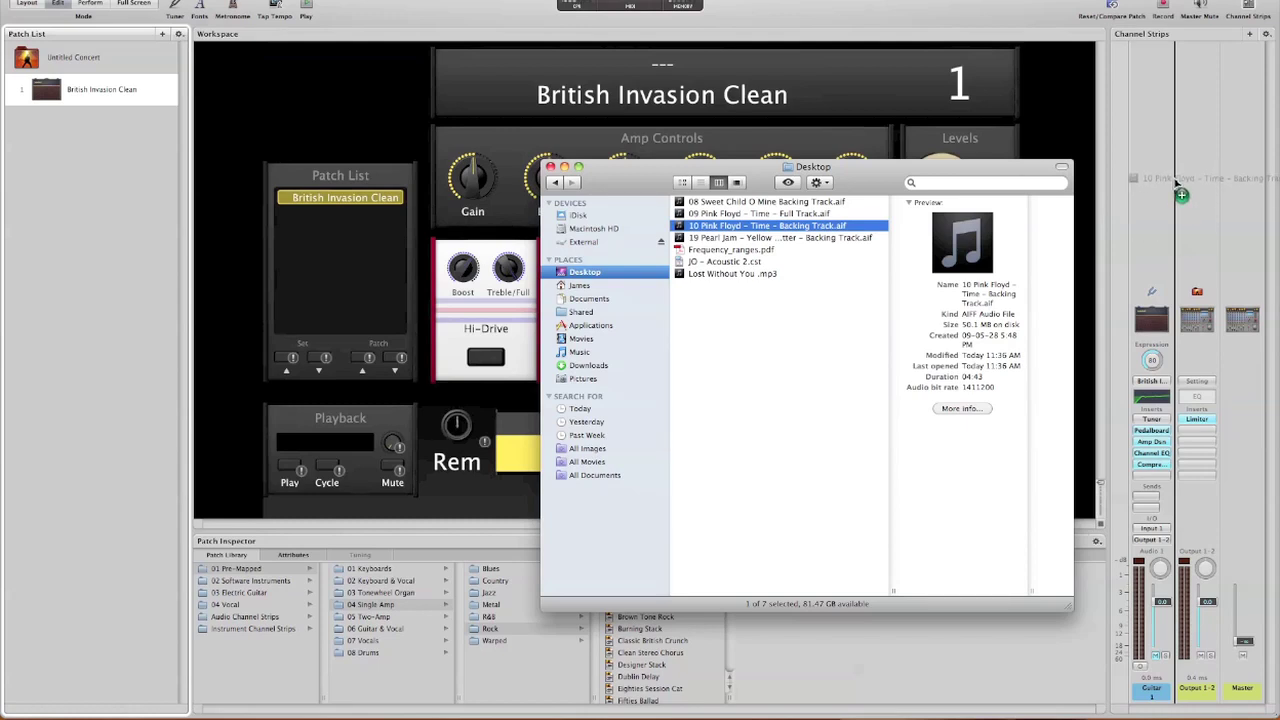
- Drop the Pink Floyd Time backing track onto the channel strips to create a Playback strip, then close Finder
drag(1176, 180, 1177, 181)
drag(1177, 181, 1176, 184)
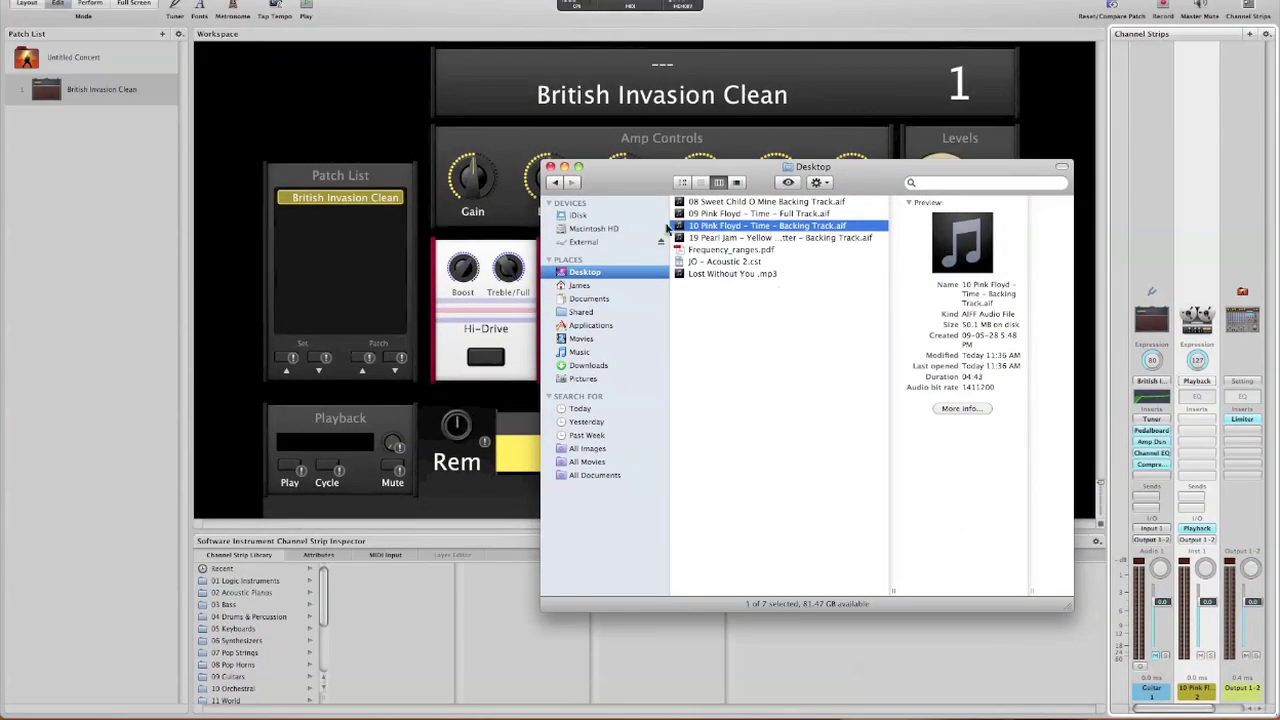
click(550, 167)
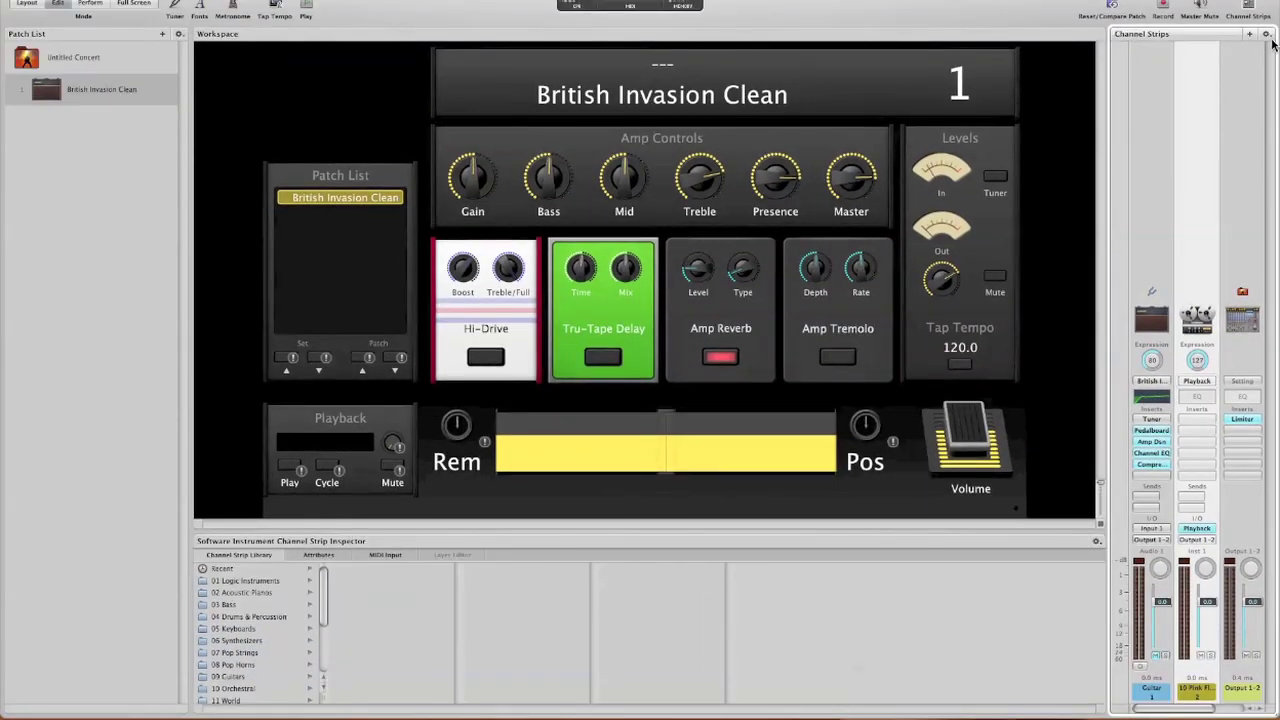
- Add a third software instrument channel strip, which loads the Suitcase Bright EVP88 piano
click(1266, 35)
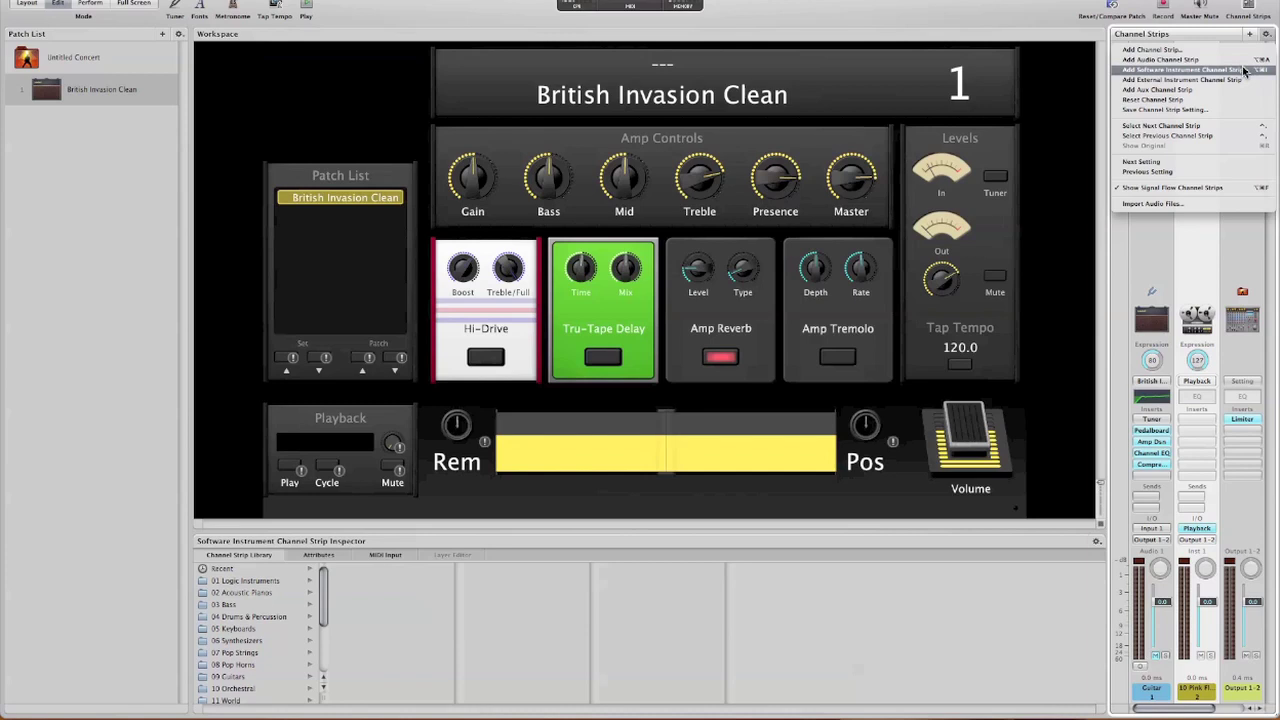
click(1245, 70)
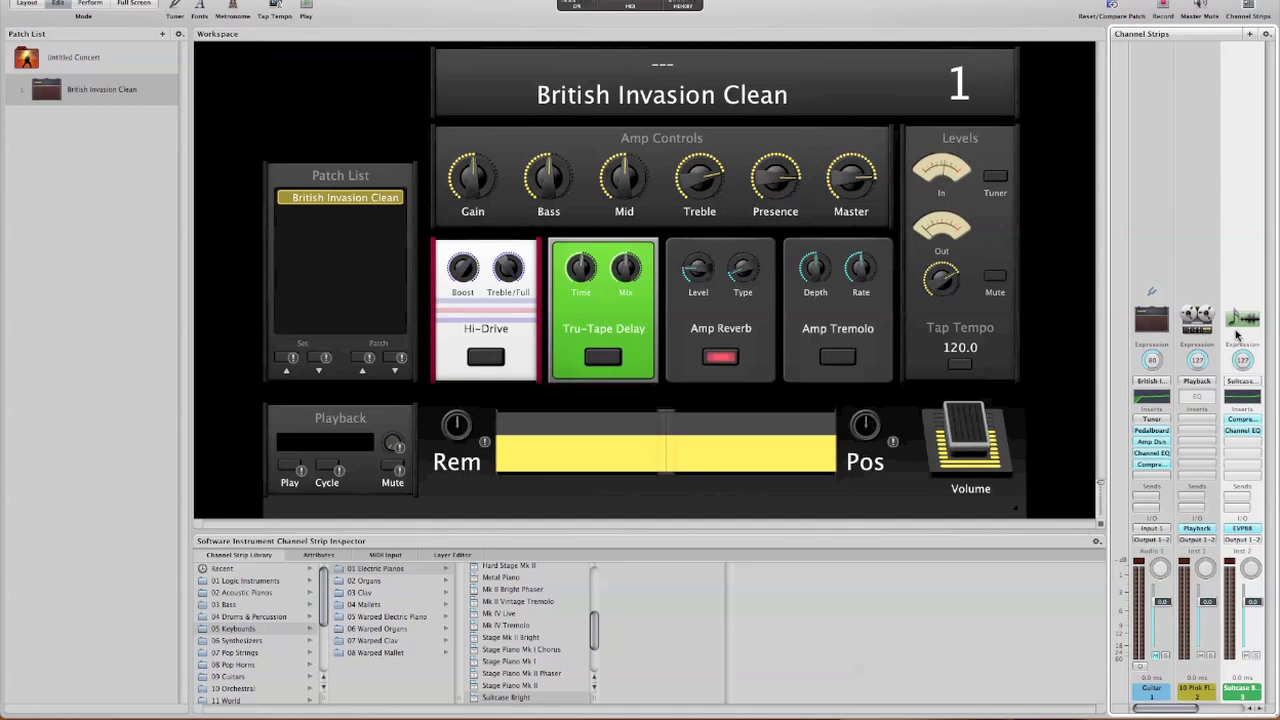
- Replace the third strip's EVP88 instrument with the stereo Playback plug-in
click(1245, 538)
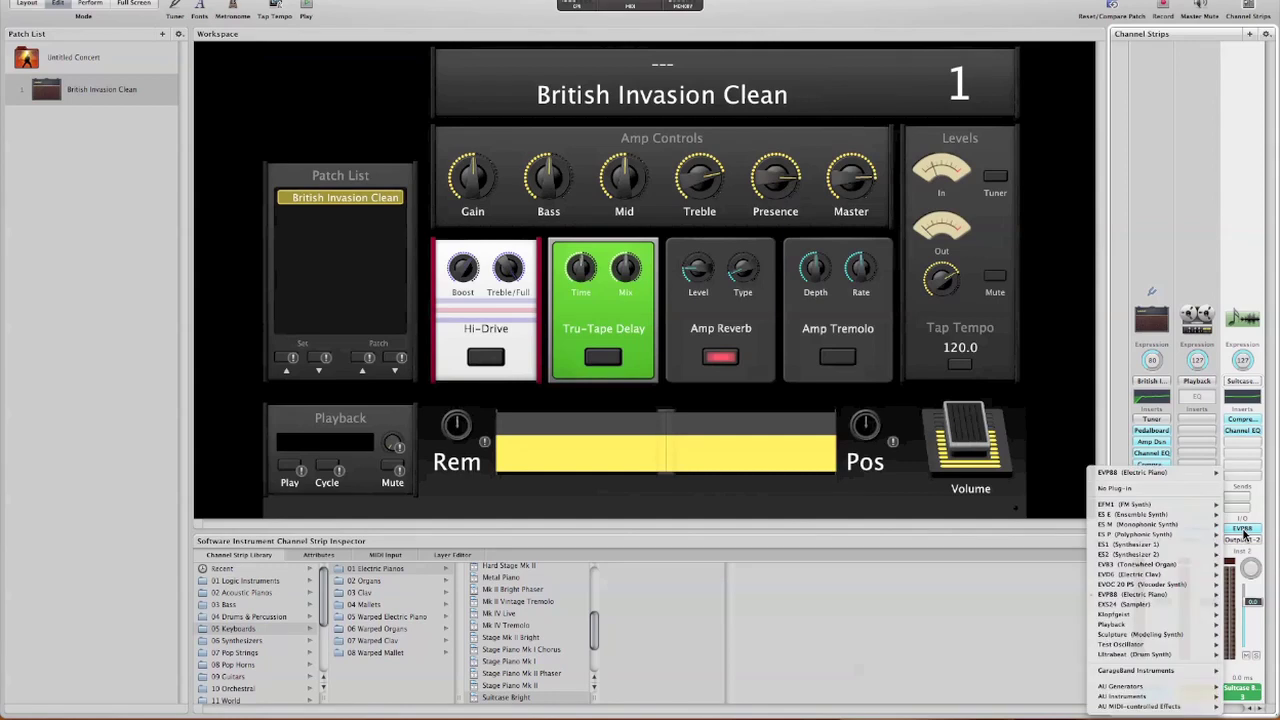
click(1245, 536)
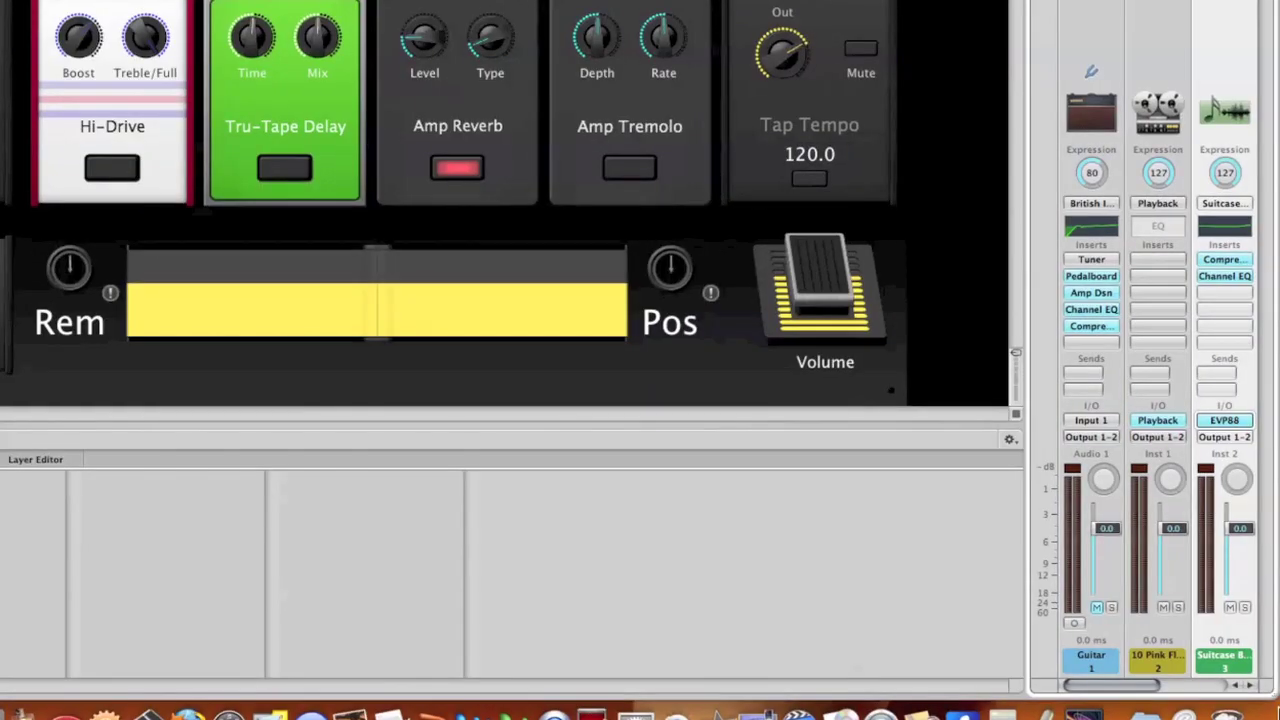
click(1225, 421)
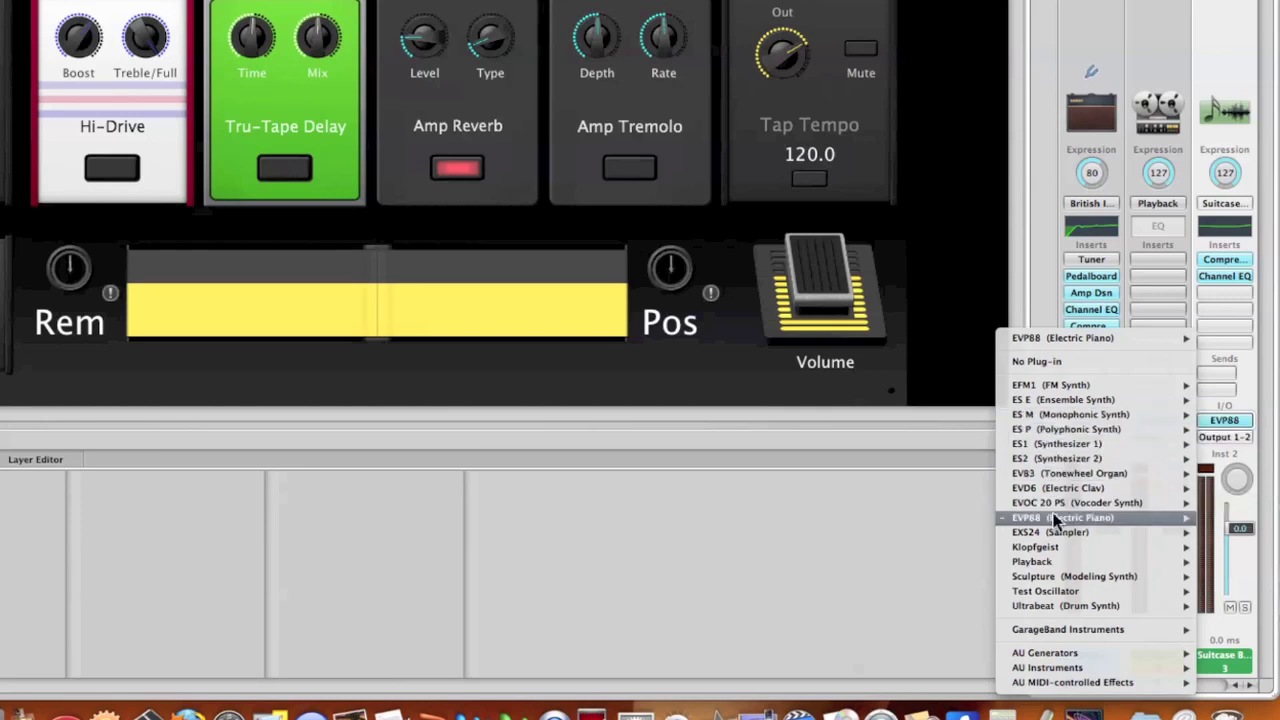
mouse_move(1055, 520)
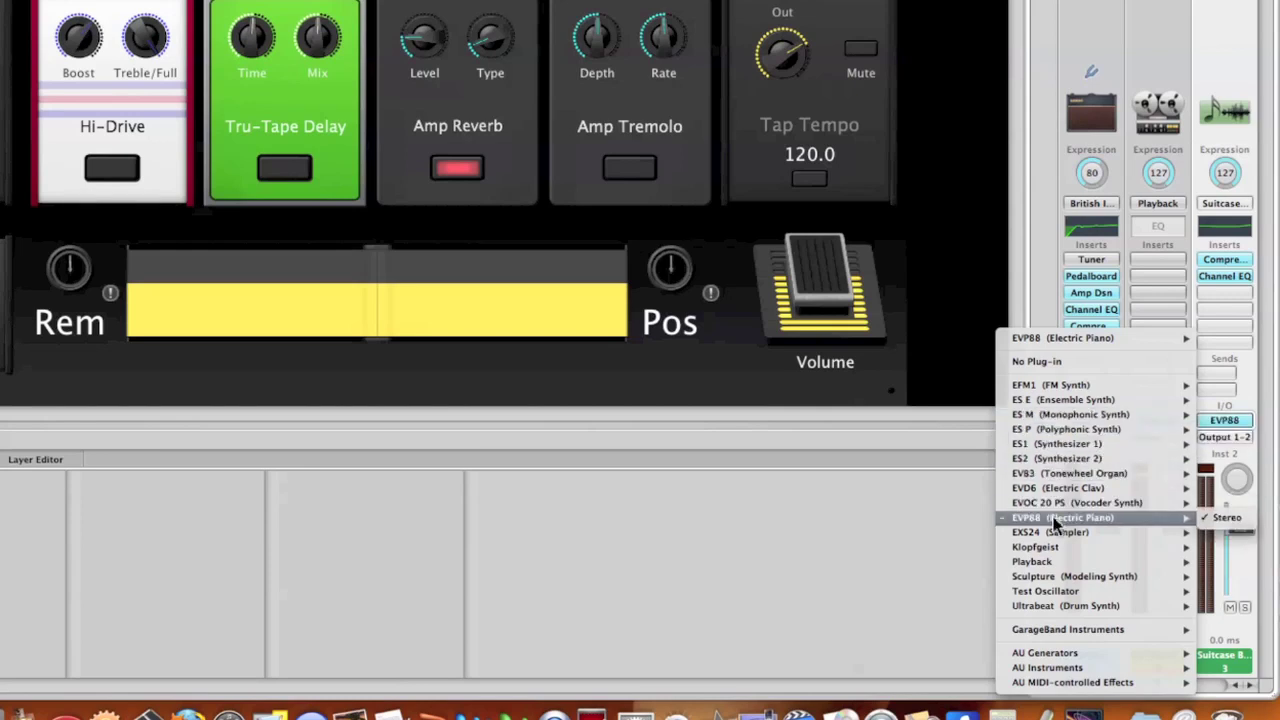
mouse_move(1055, 550)
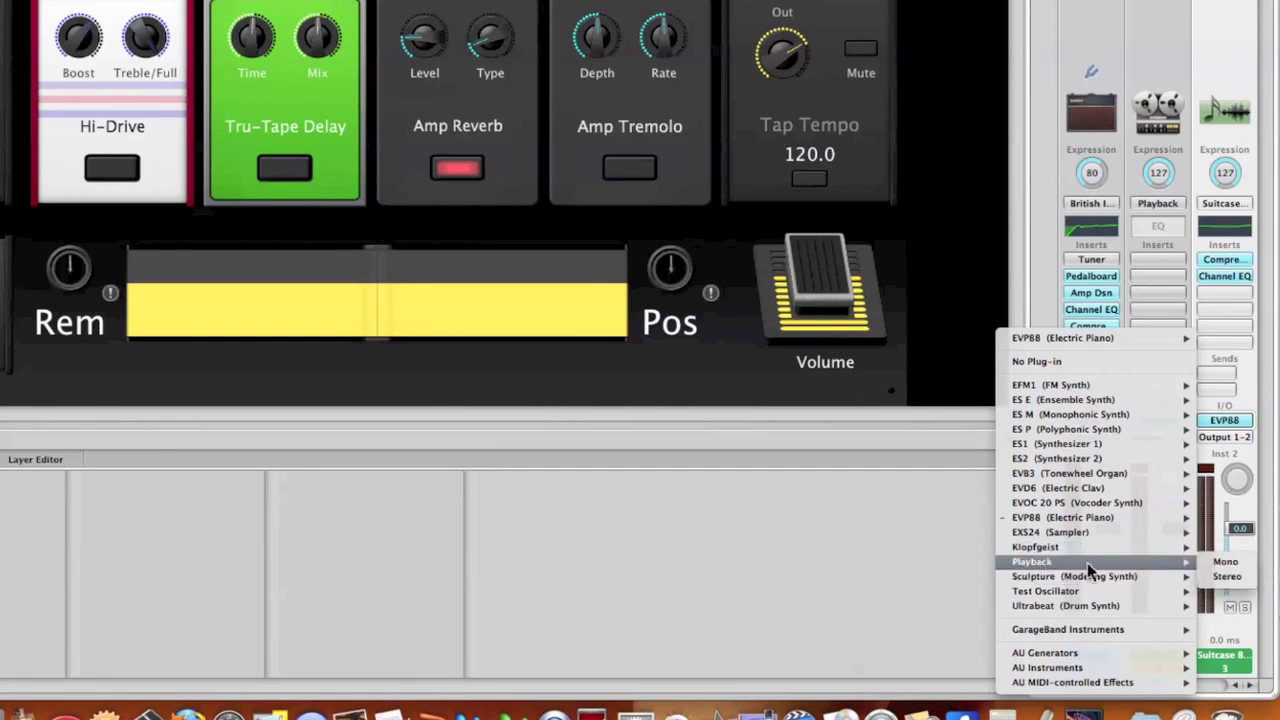
click(1220, 579)
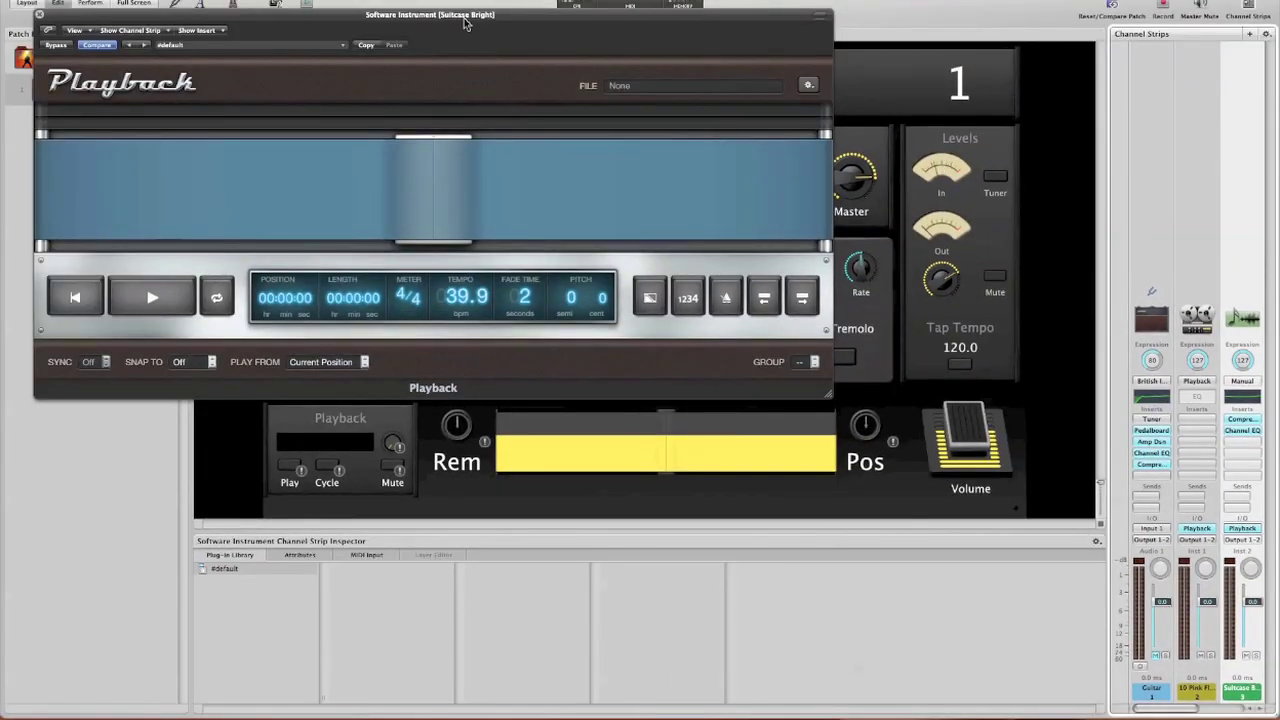
- Move the empty Playback plug-in window to the centre of the workspace
drag(463, 20, 675, 106)
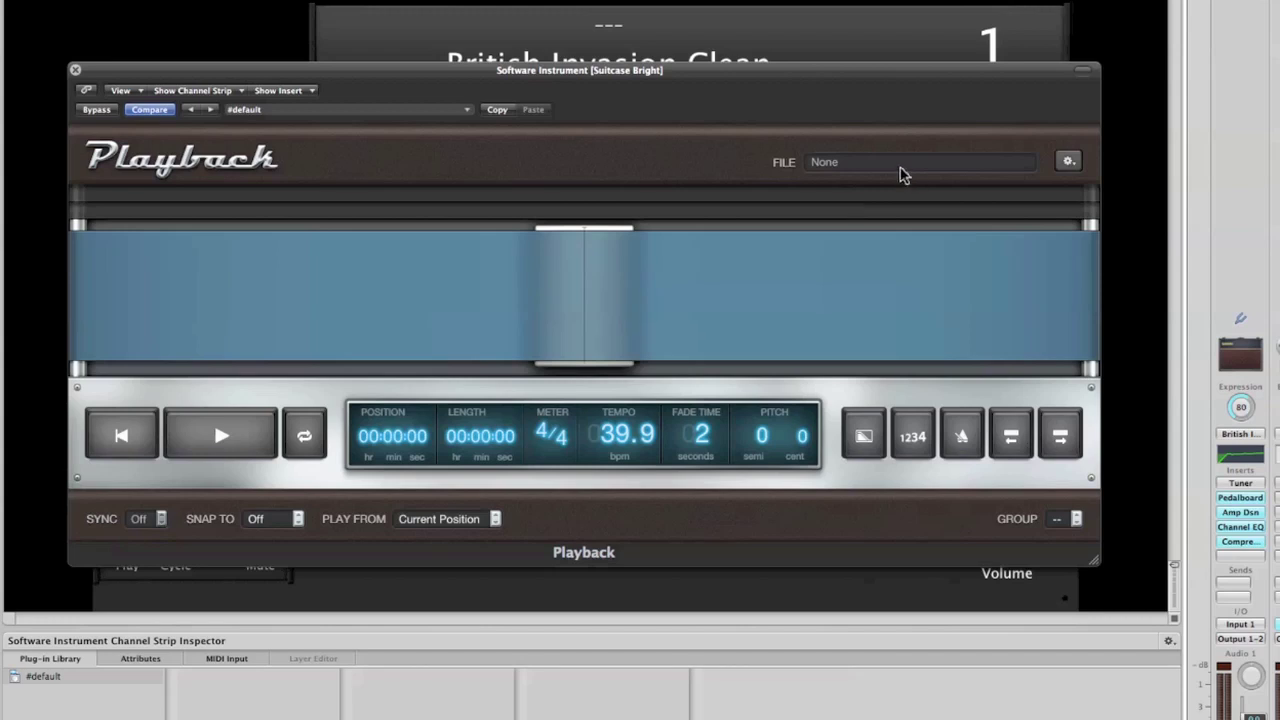
- Load 19 Pearl Jam – Yellow Ledbetter – Backing Track.aif from the Desktop into Playback
click(900, 170)
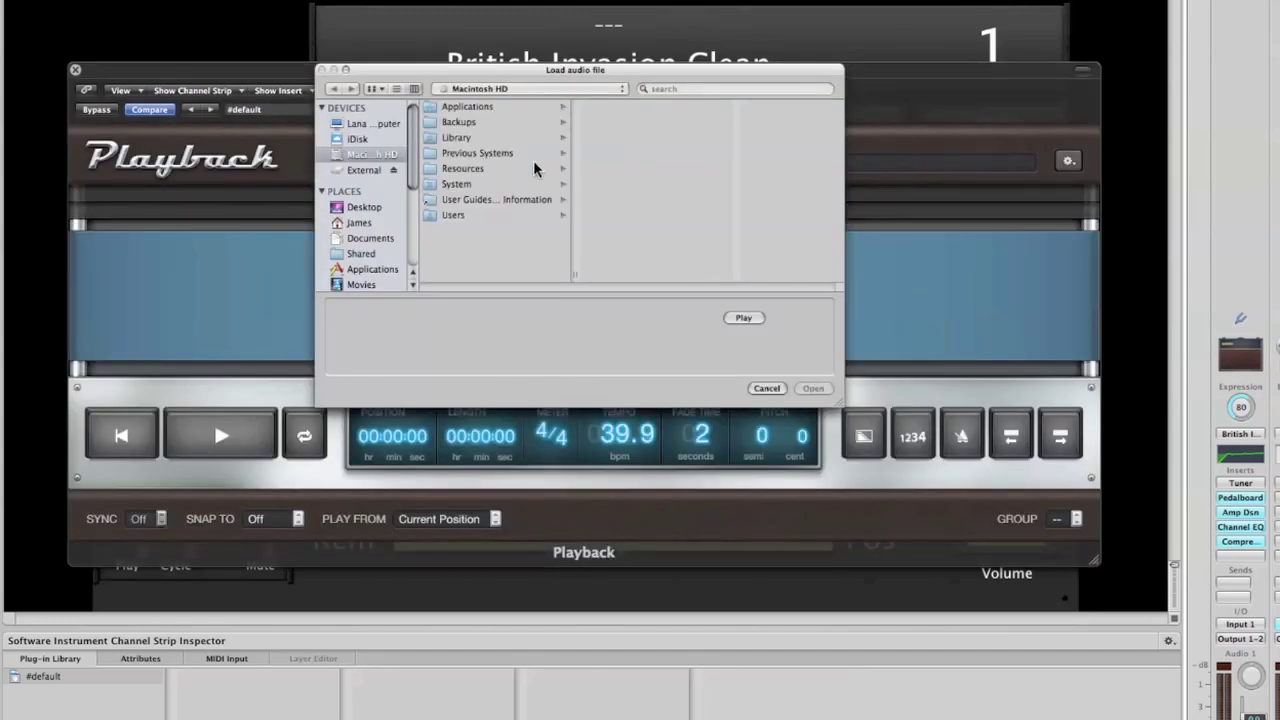
click(360, 207)
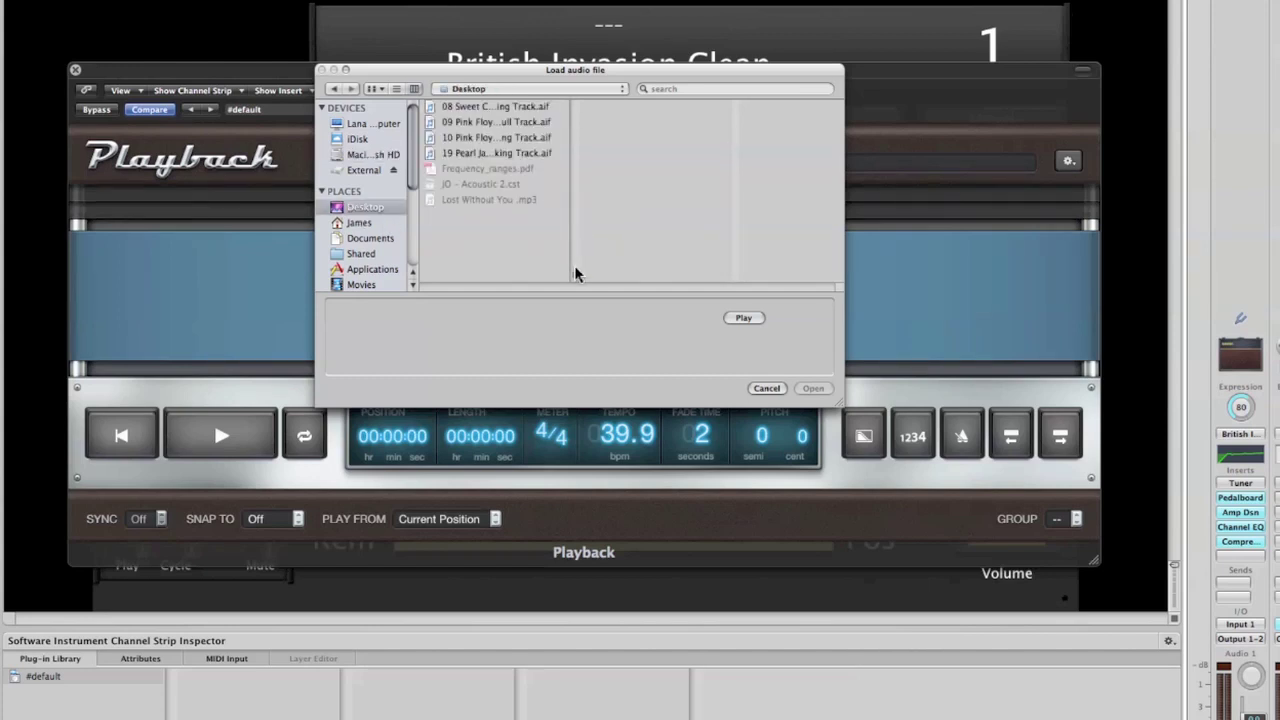
drag(574, 276, 712, 285)
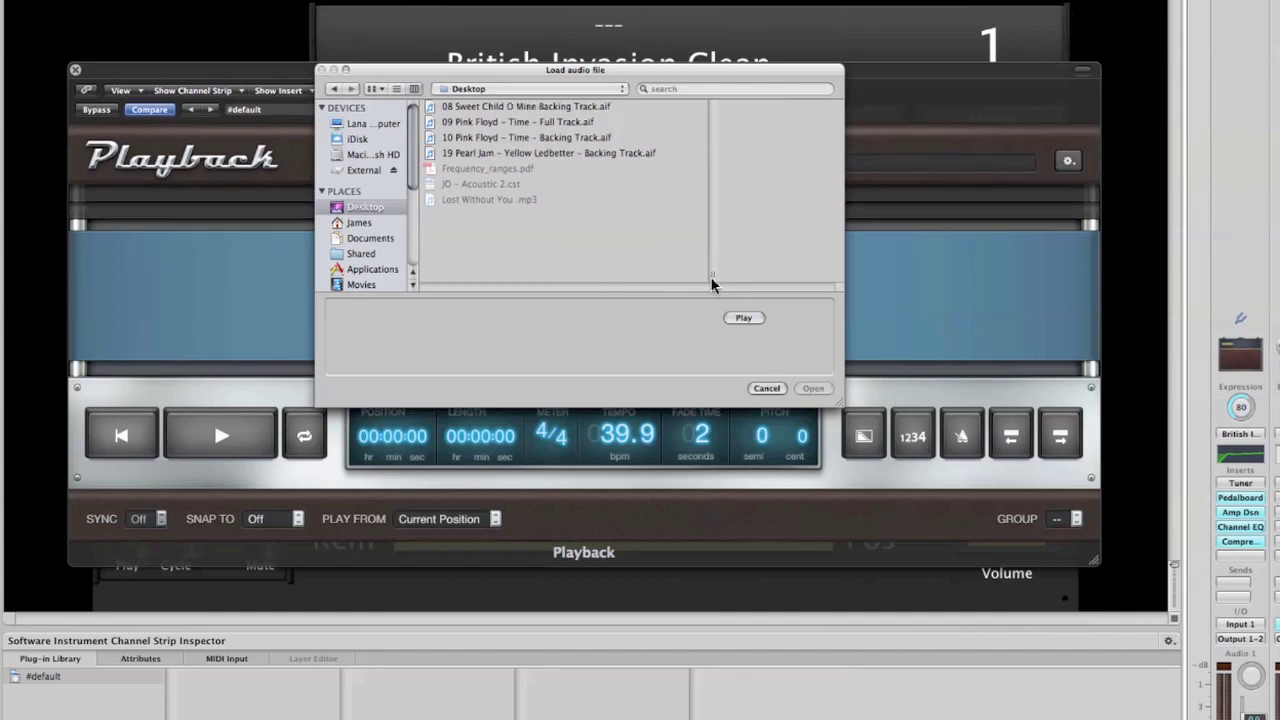
click(562, 155)
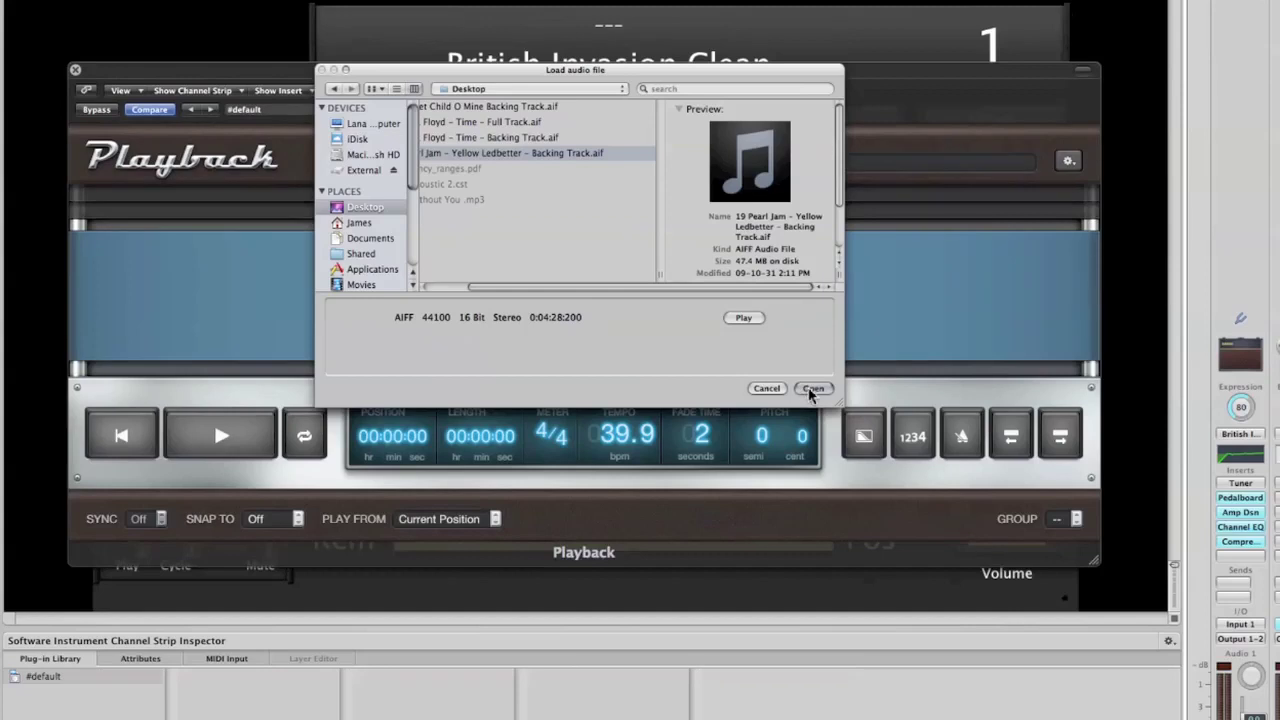
click(812, 388)
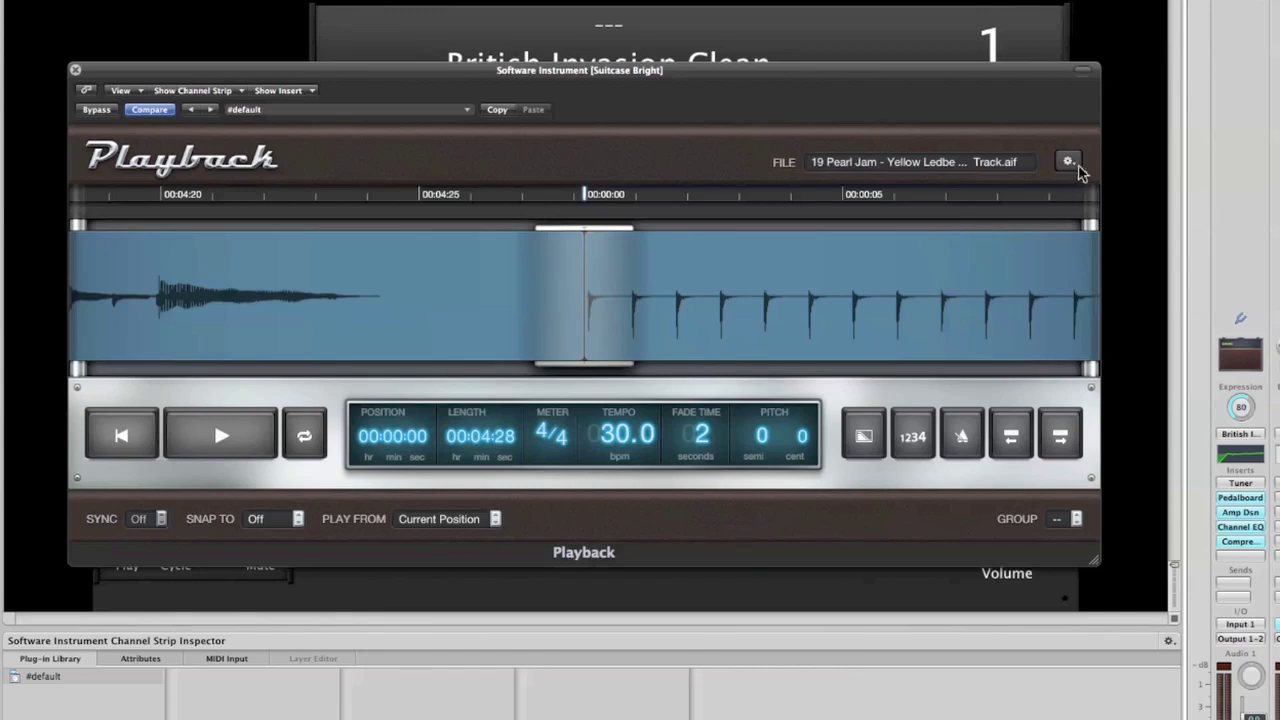
- Set Playback to Start with Play Action and close its plug-in window
click(1075, 166)
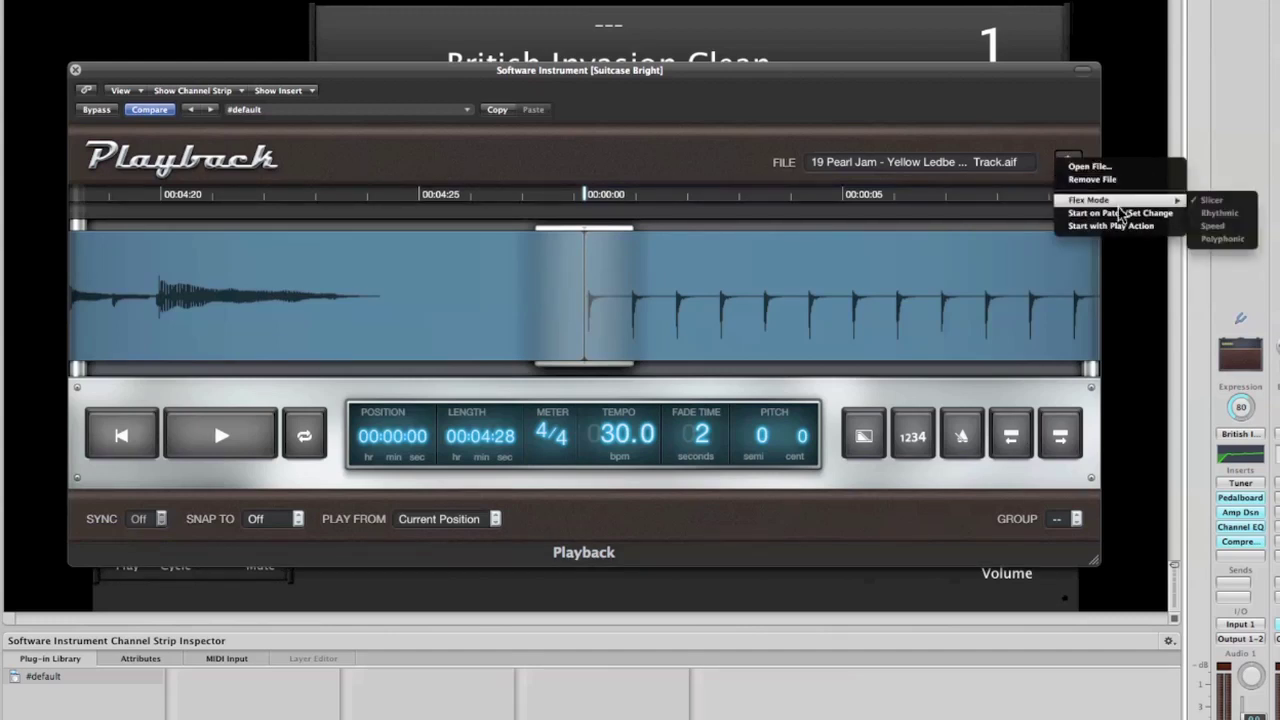
mouse_move(1113, 206)
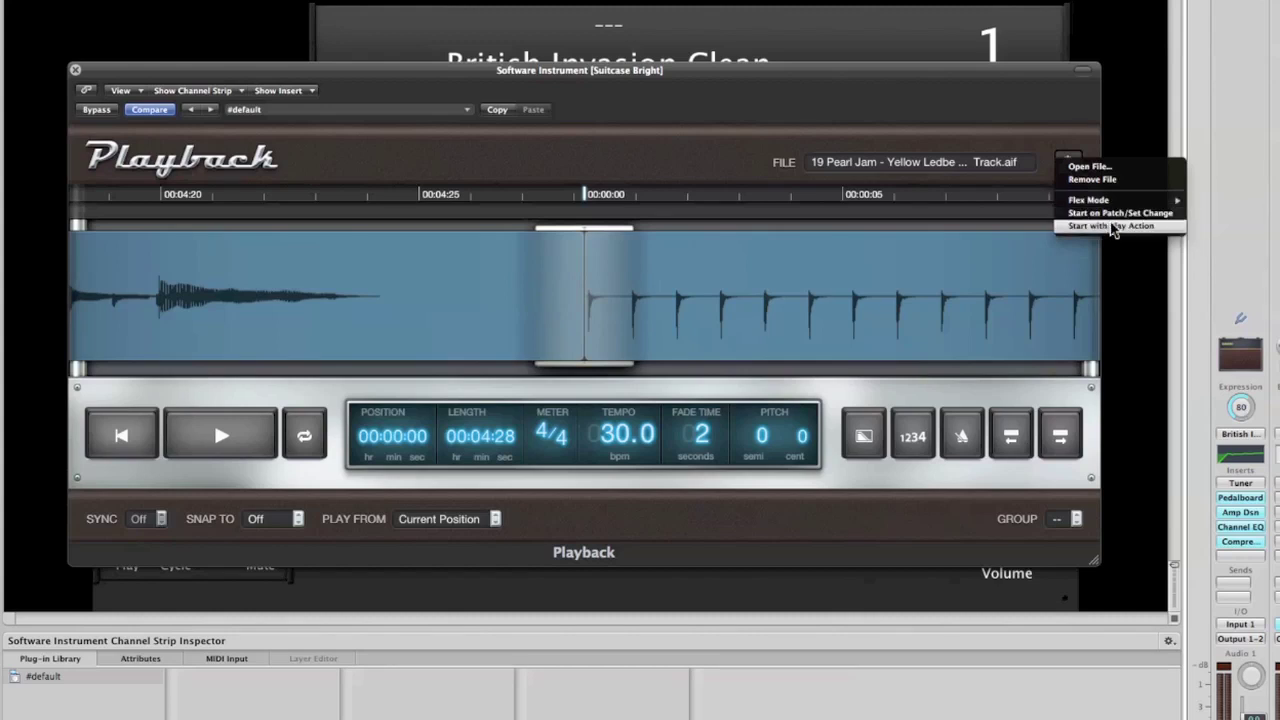
click(1113, 226)
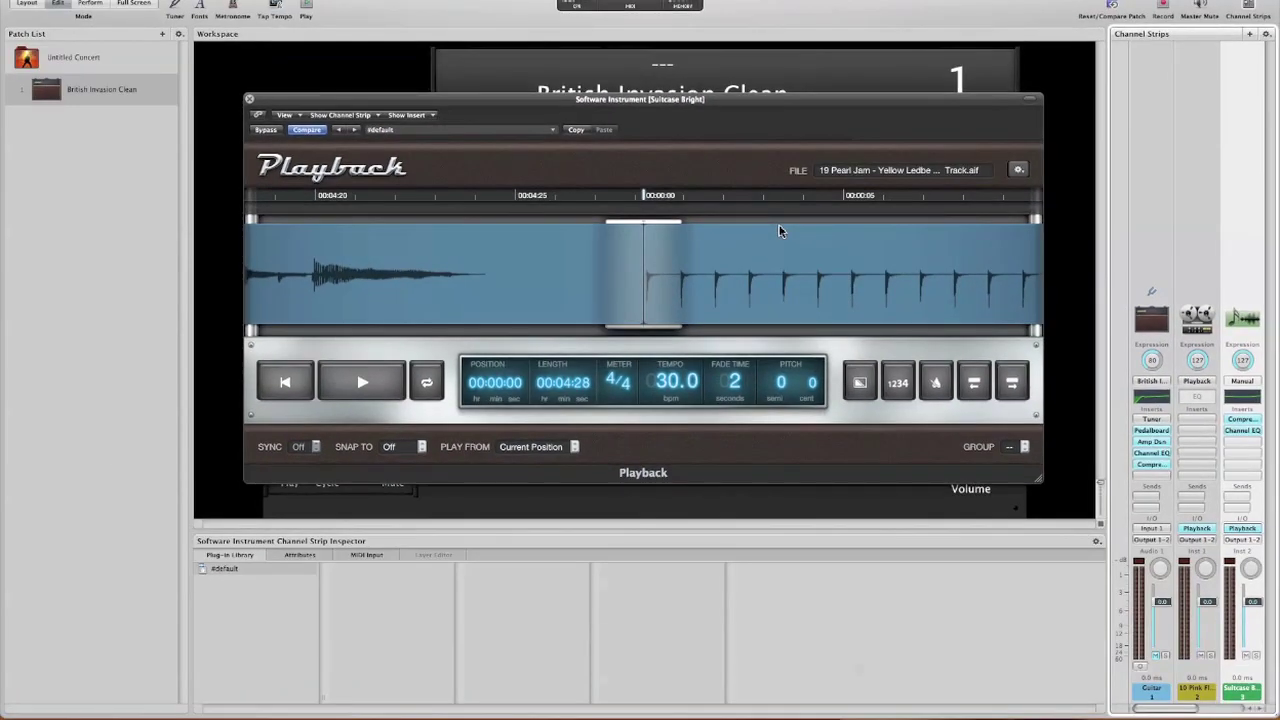
click(250, 102)
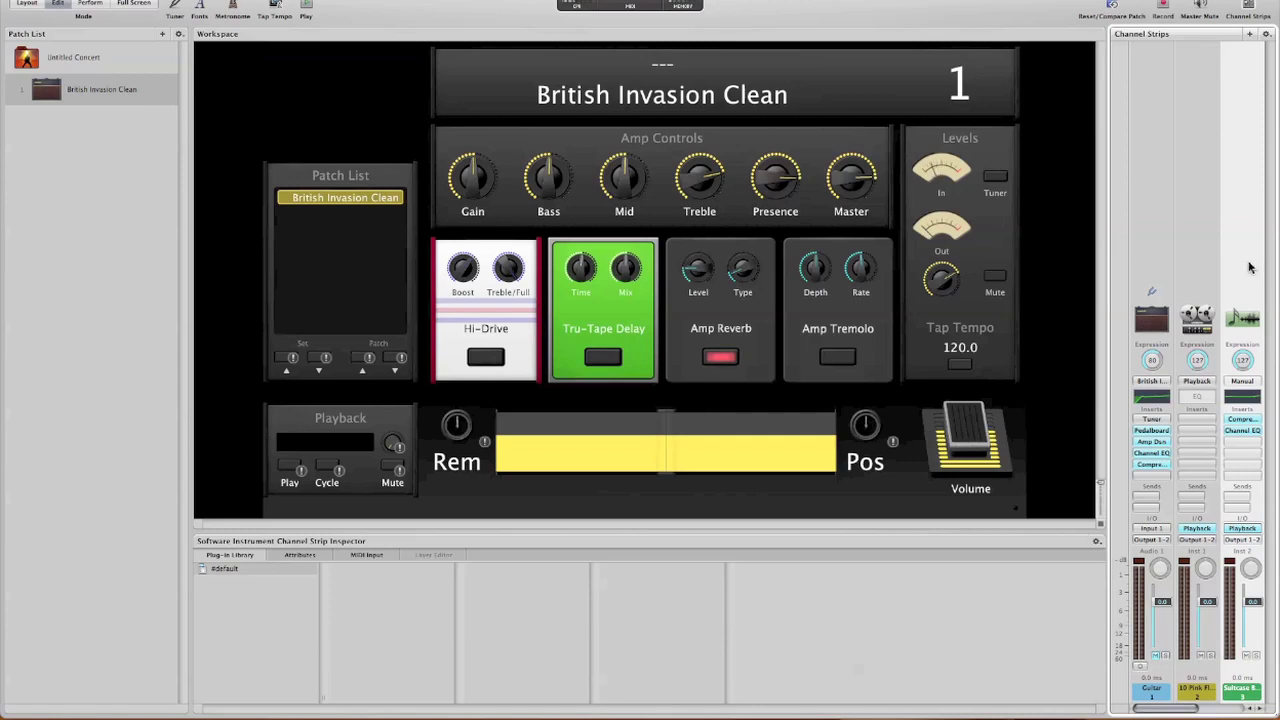
scroll(1247, 266, right, 3)
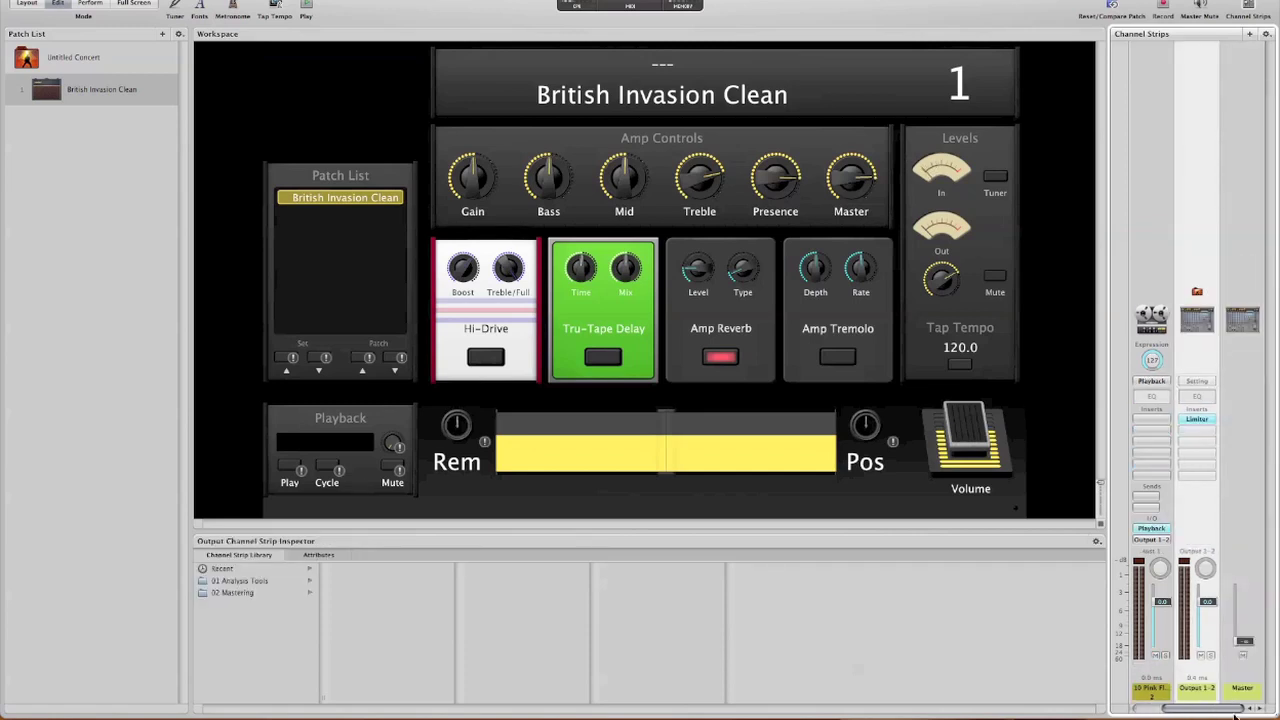
- Scroll the channel strips so Guitar, Playback and Output strips appear side by side
drag(1233, 712, 1183, 712)
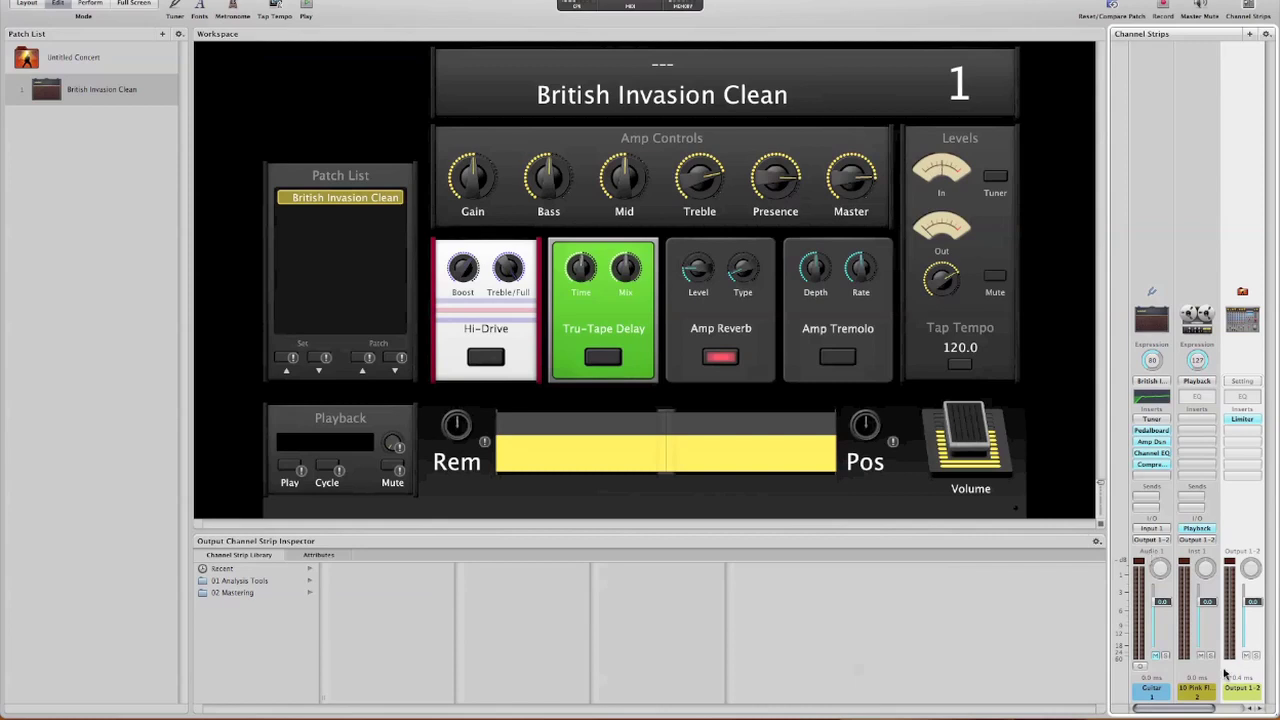
click(1198, 529)
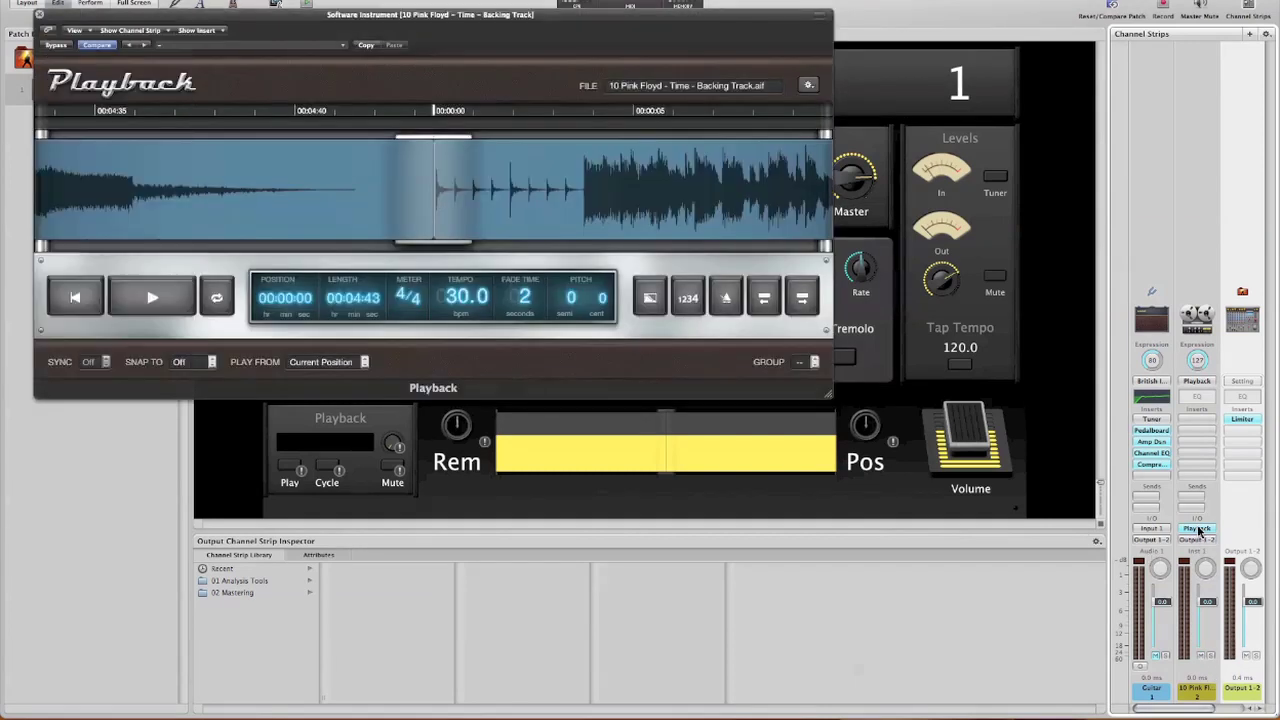
click(660, 88)
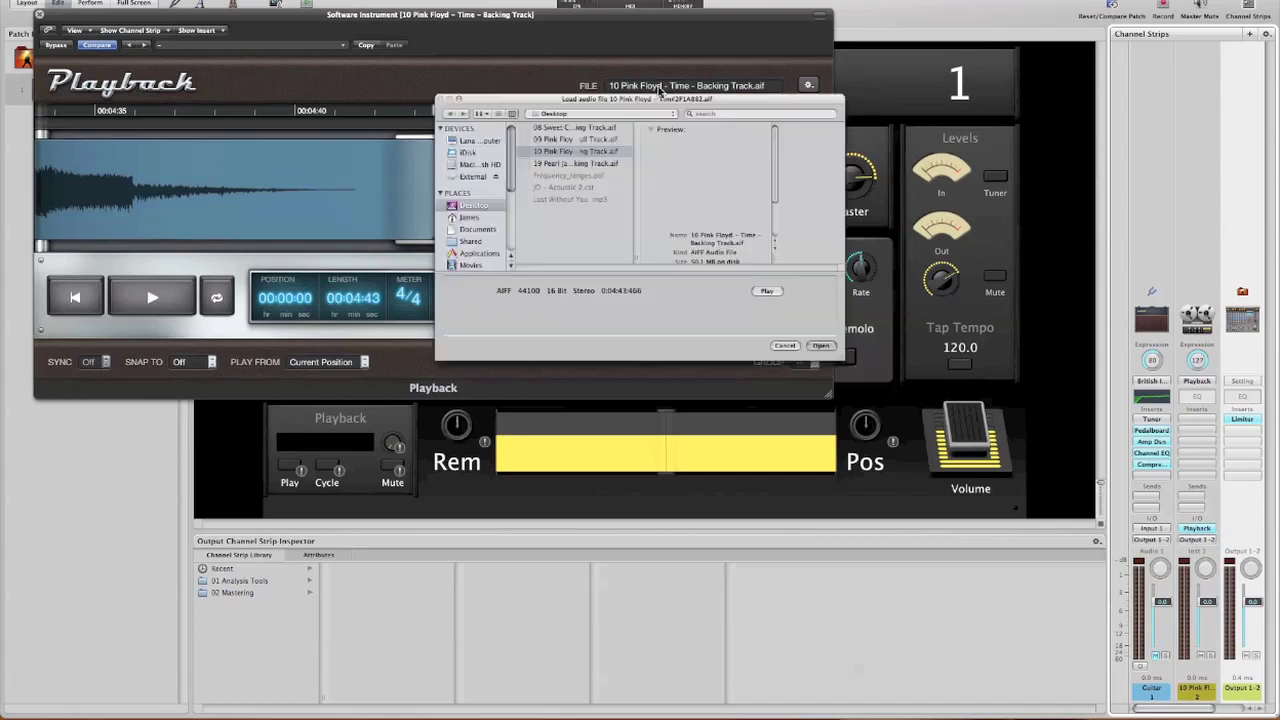
click(786, 346)
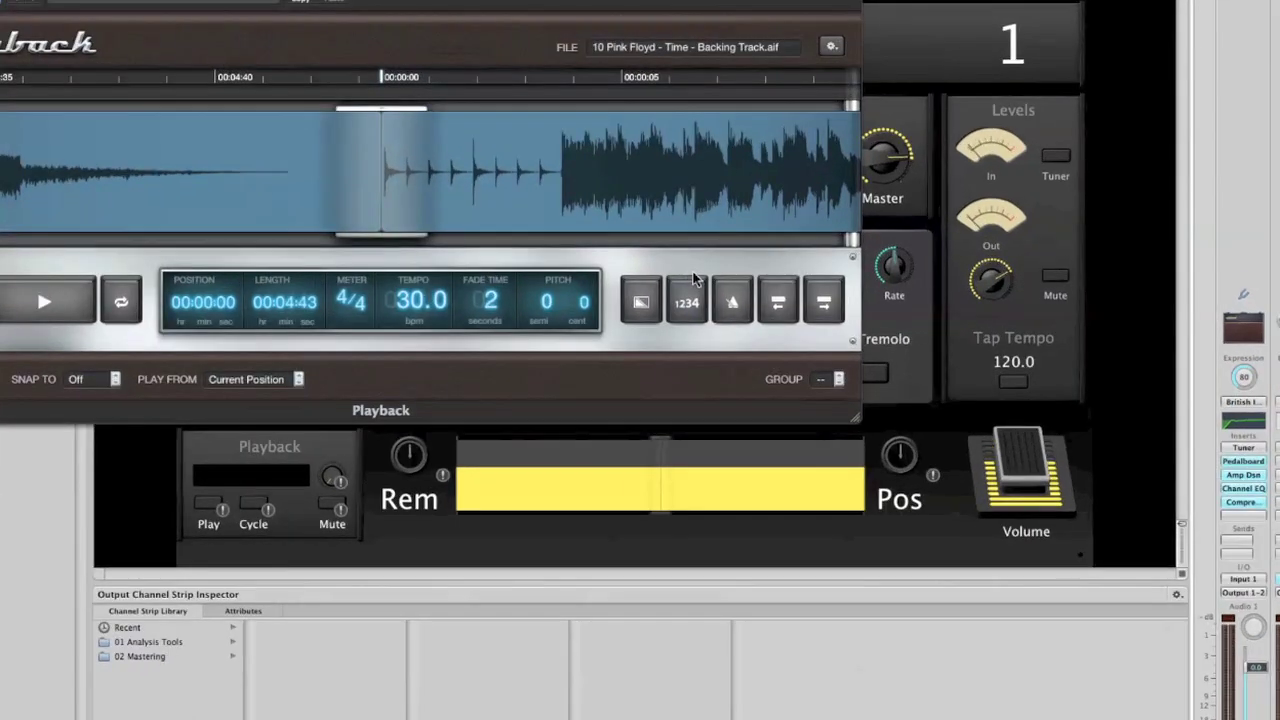
click(835, 48)
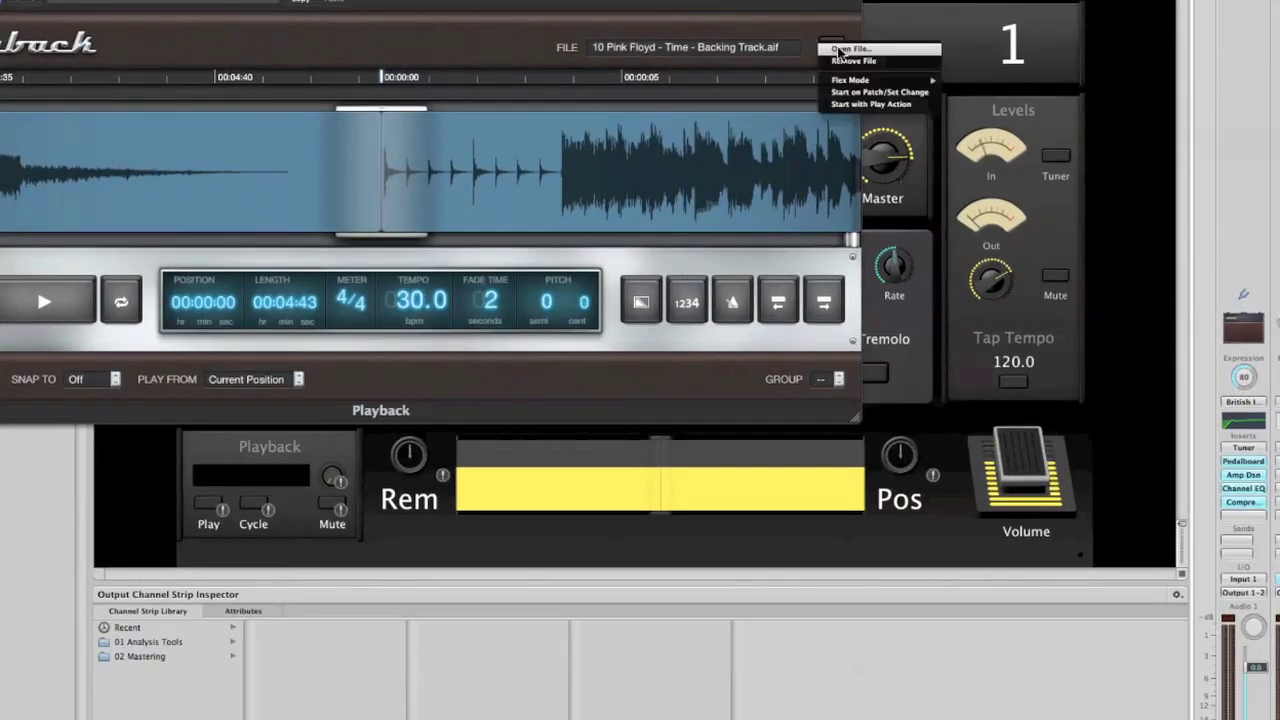
click(869, 105)
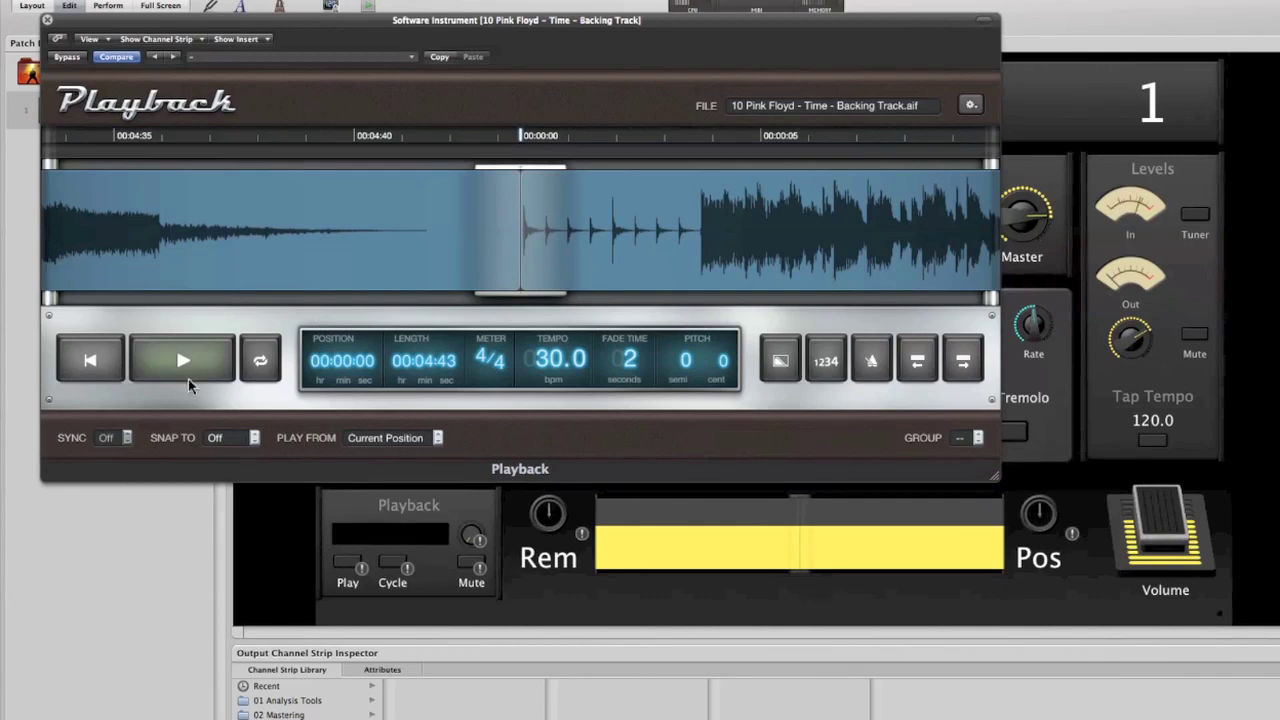
click(184, 361)
click(184, 361)
click(170, 363)
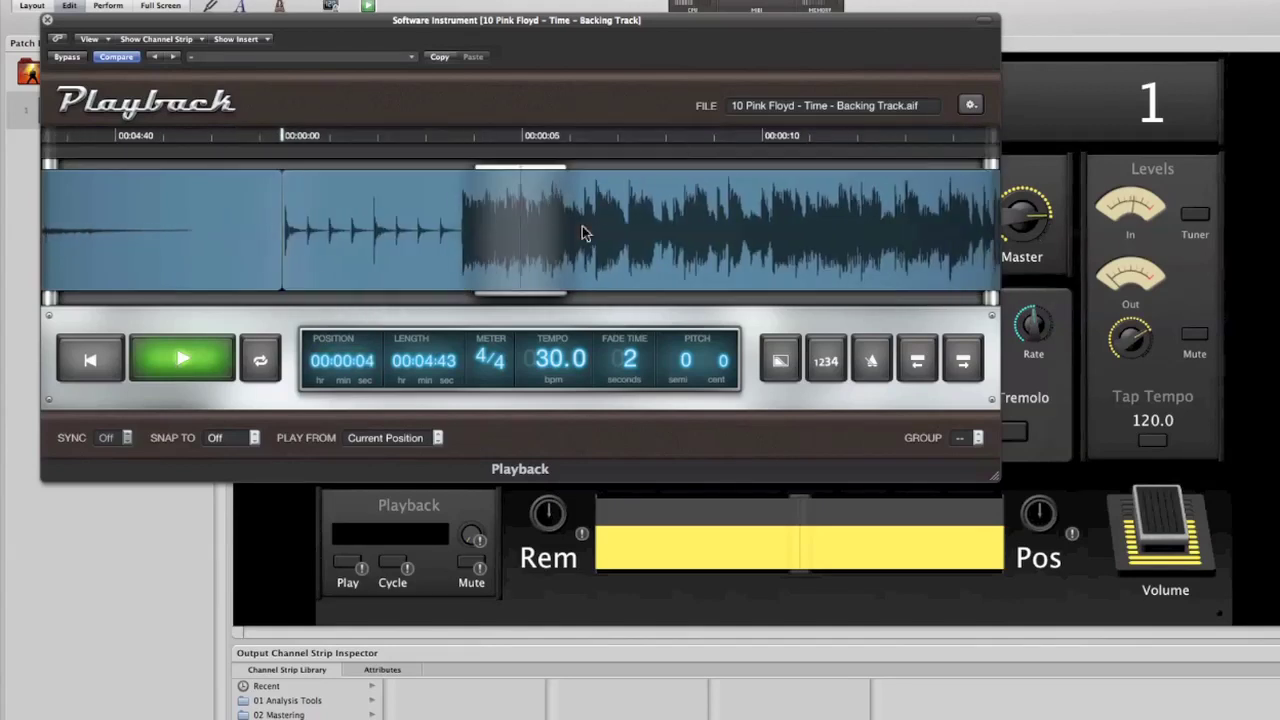
click(198, 360)
click(112, 370)
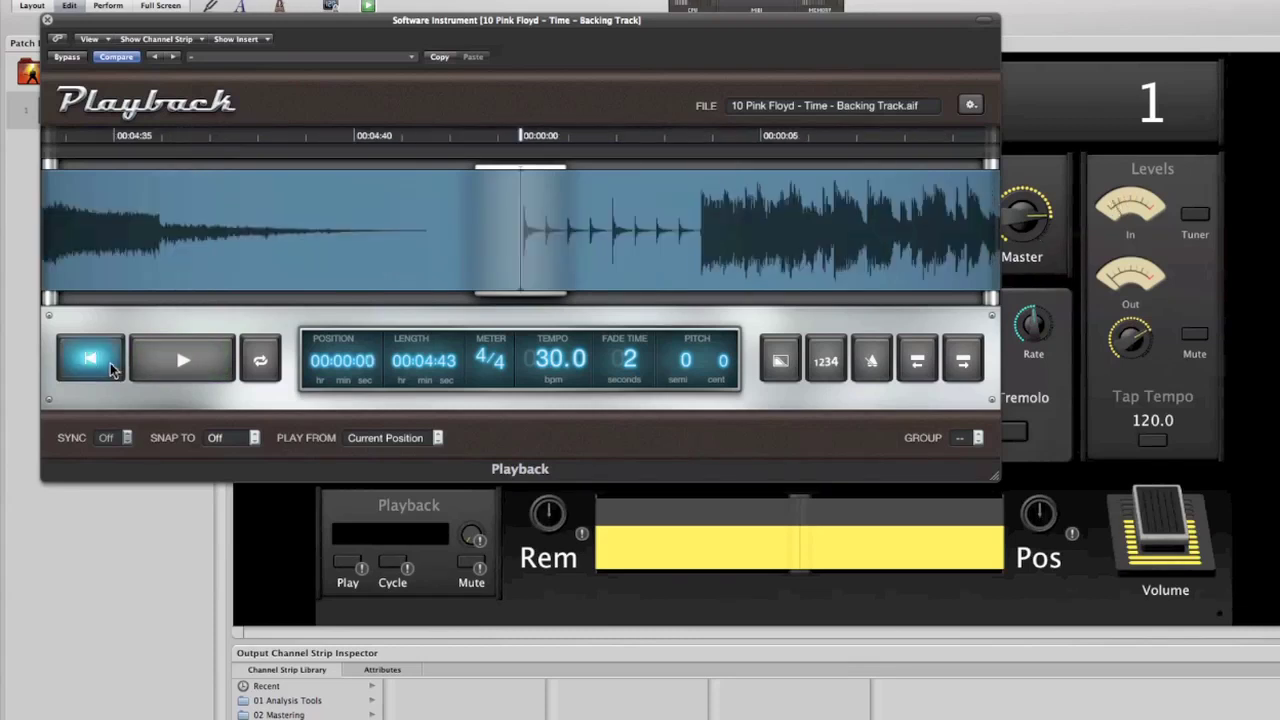
click(47, 19)
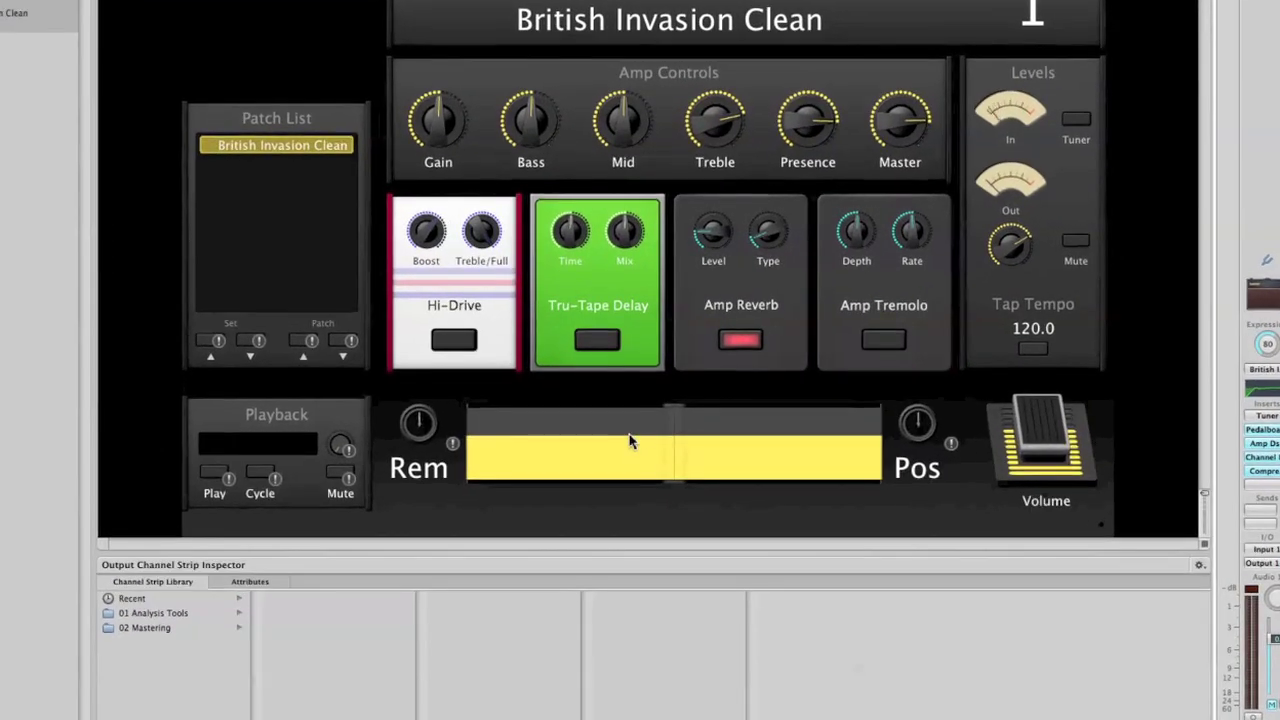
- Select the yellow waveform screen control to show its mapping settings
click(630, 441)
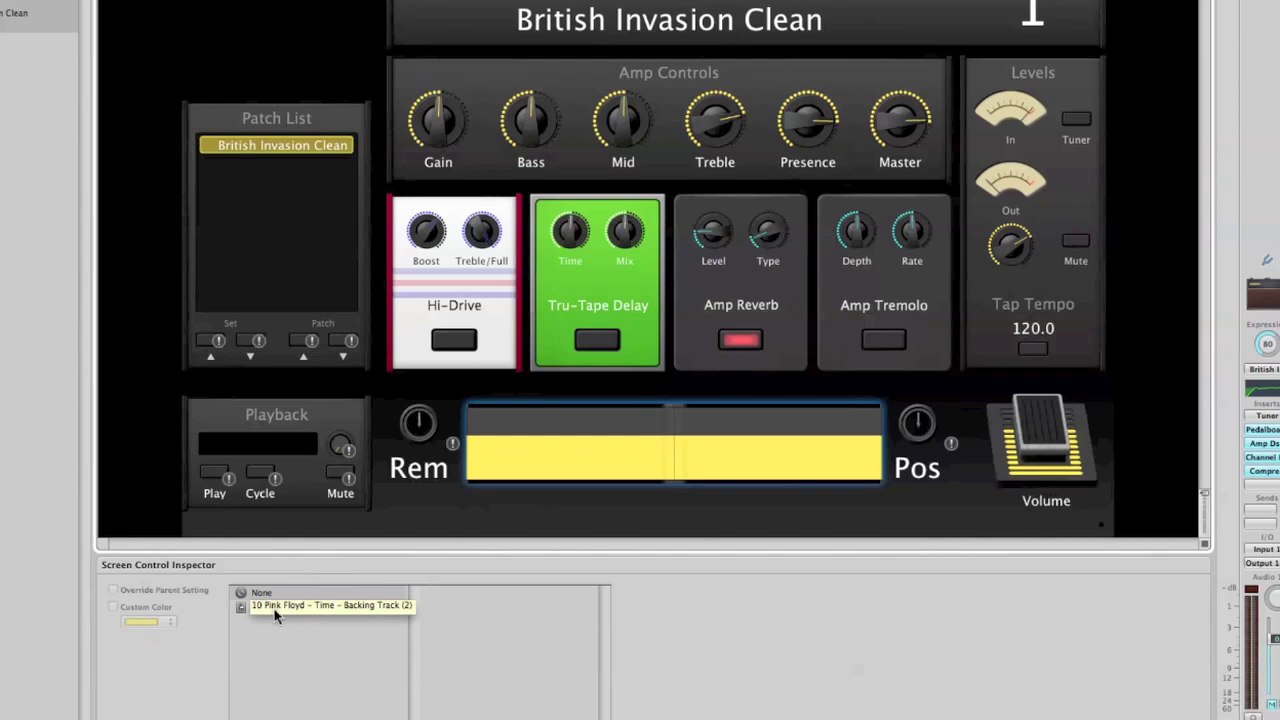
- Map the waveform display to the Pink Floyd strip's Playback plug-in, then select the Pos knob
click(305, 616)
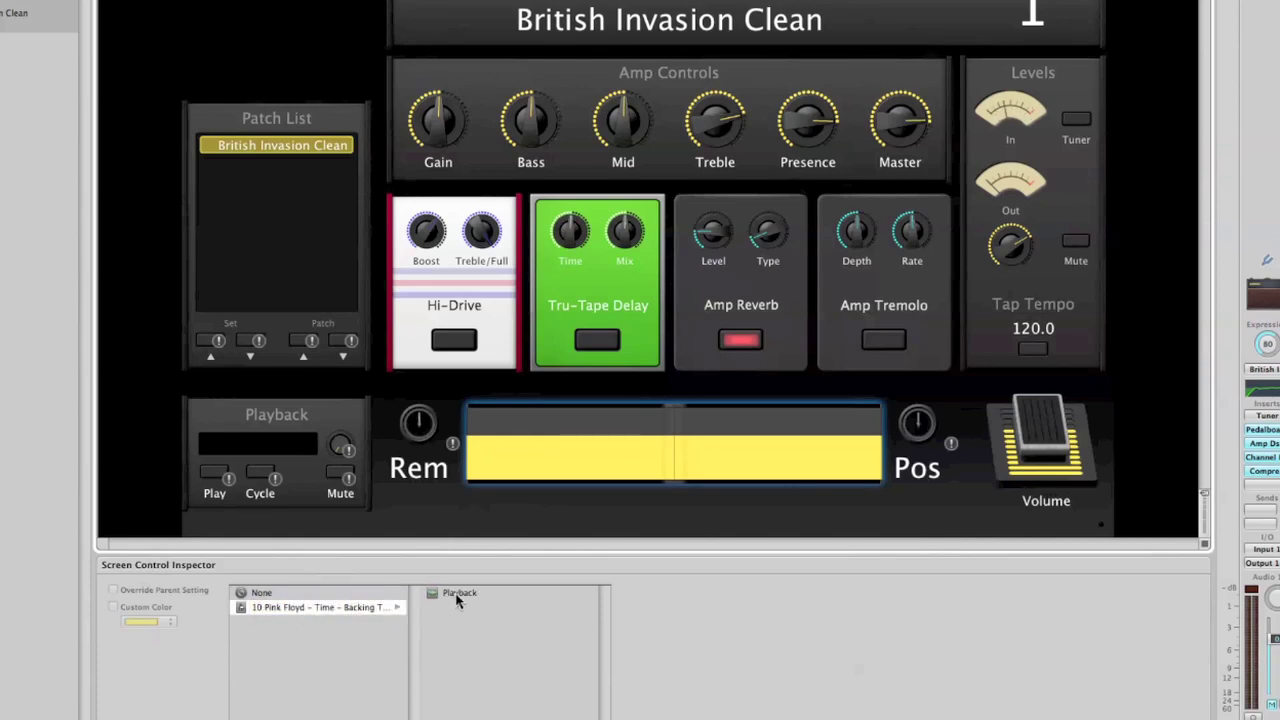
click(458, 596)
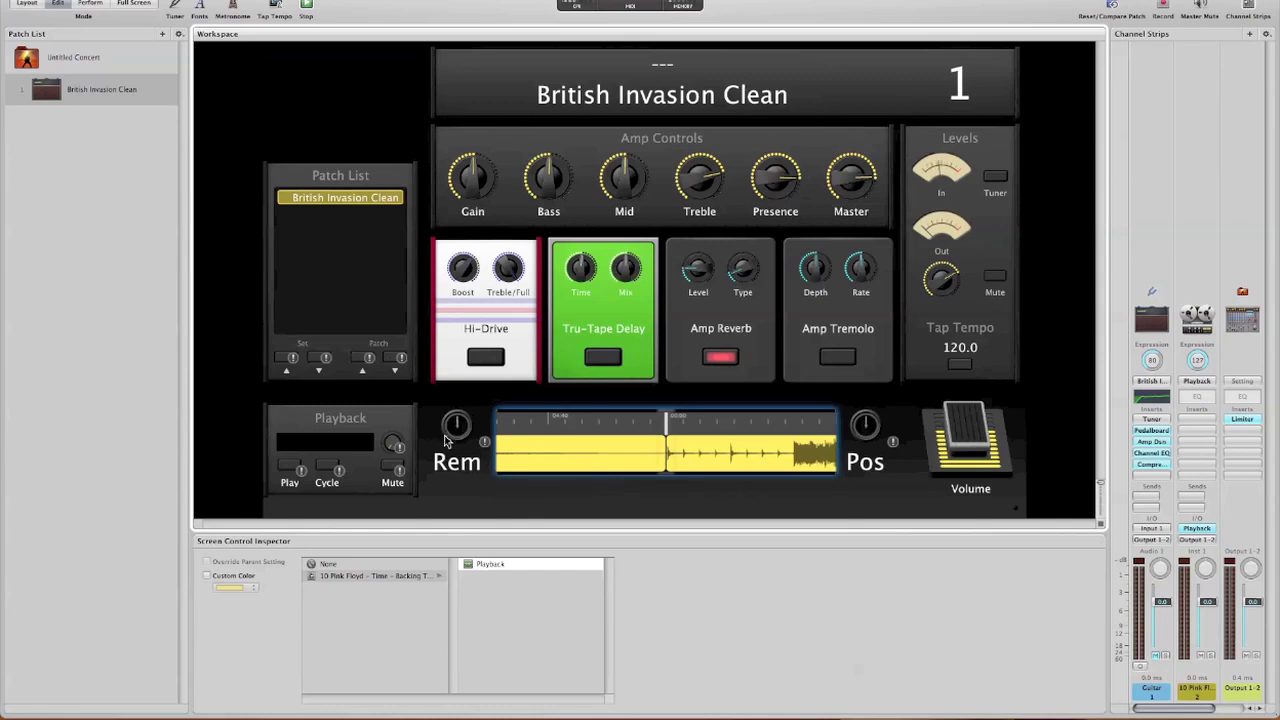
click(866, 428)
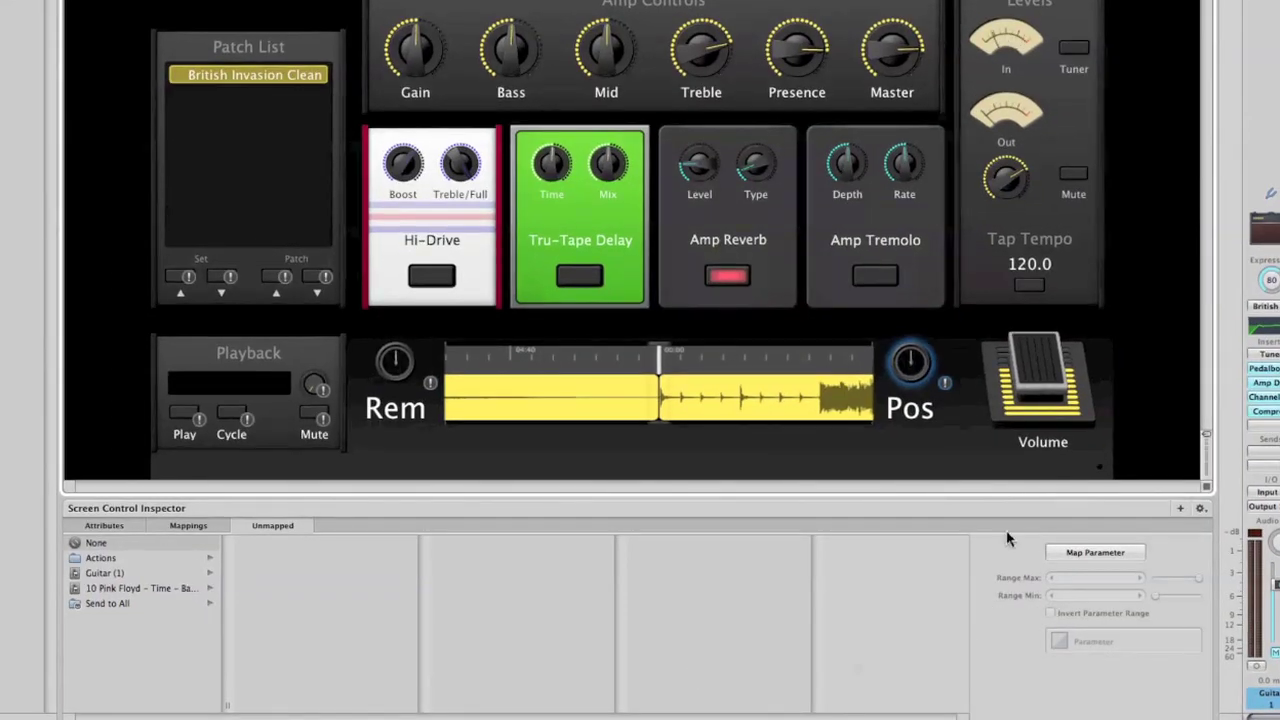
- Map the Pos knob to 10 Pink Floyd > Playback > Status > Position, spanning 00:00:00 to 00:04:43
click(90, 588)
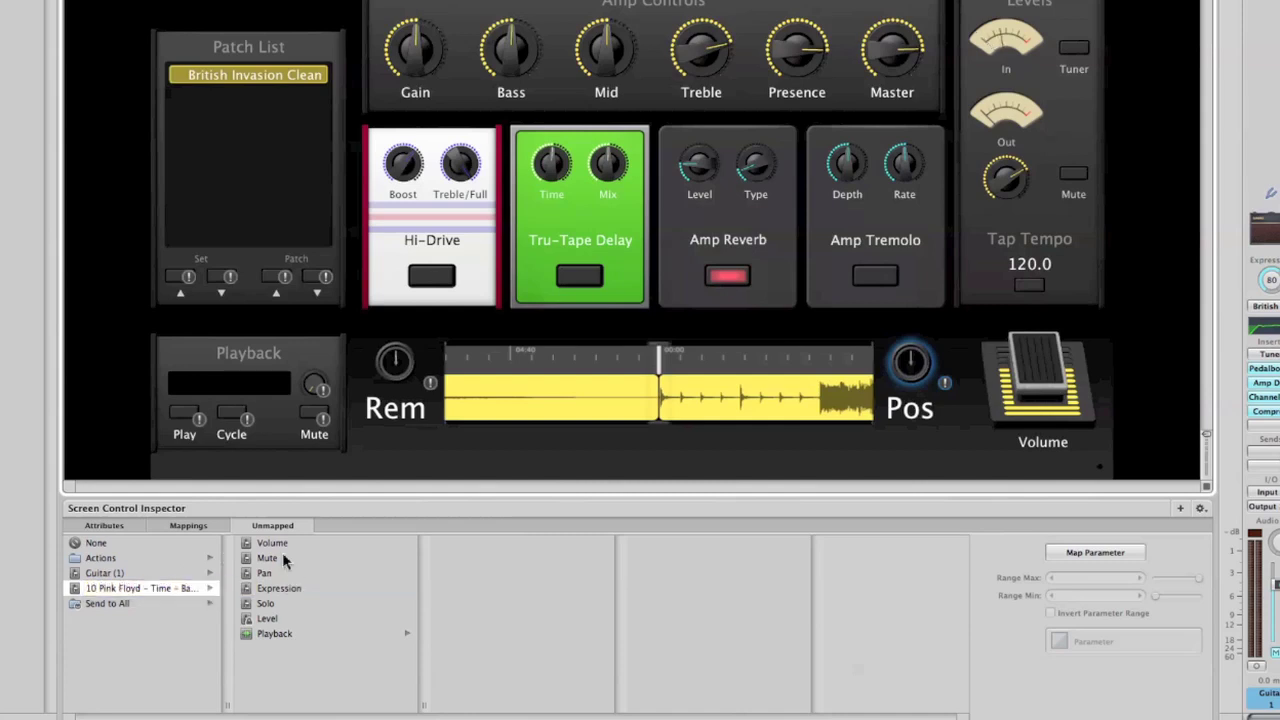
click(272, 636)
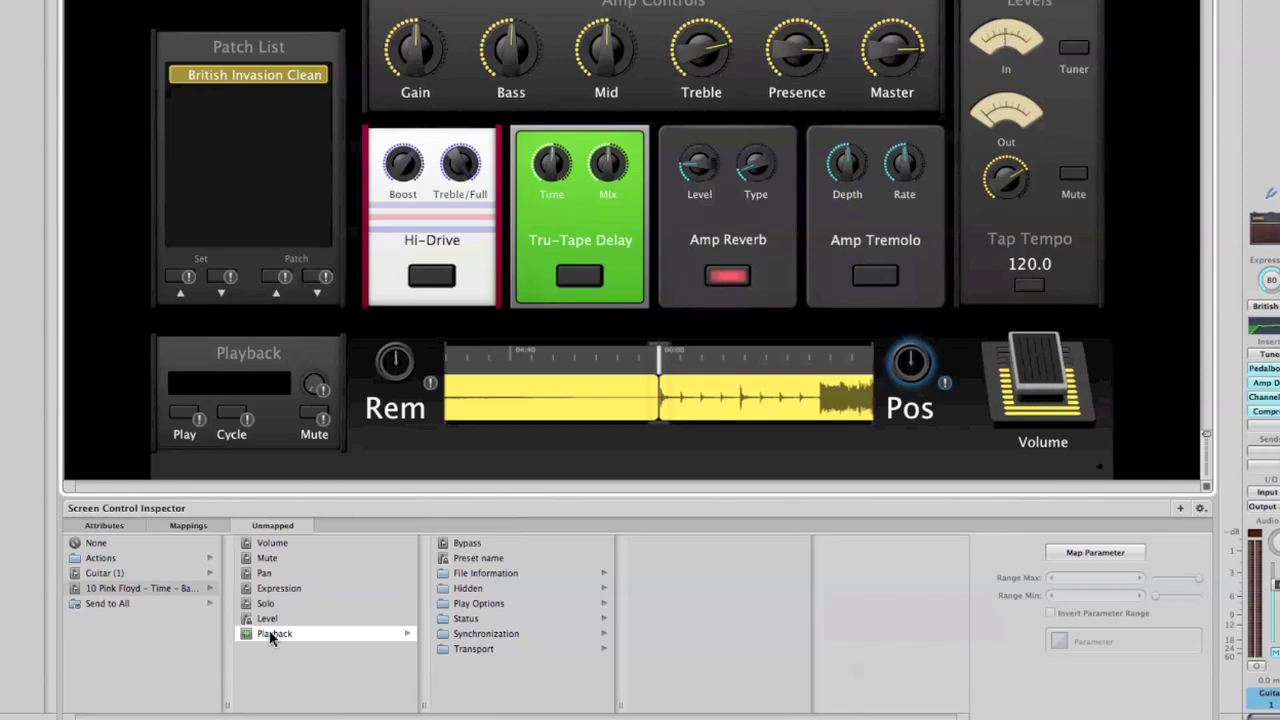
click(467, 620)
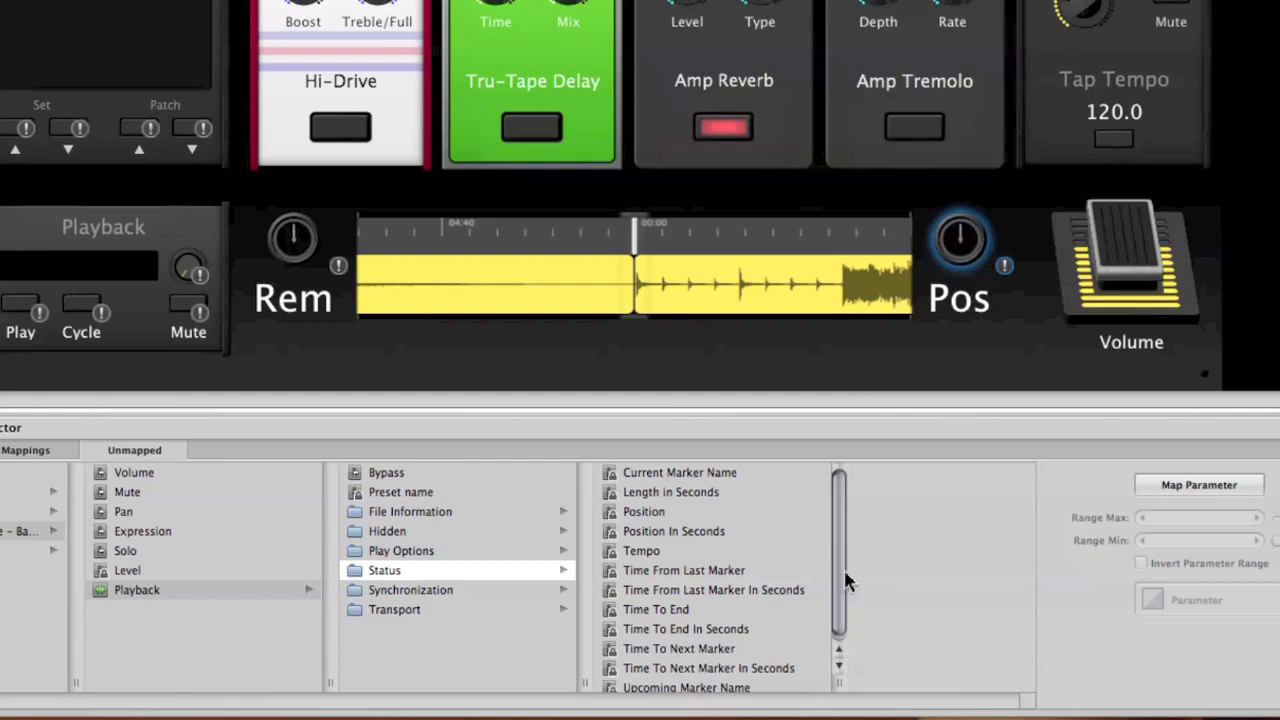
click(641, 516)
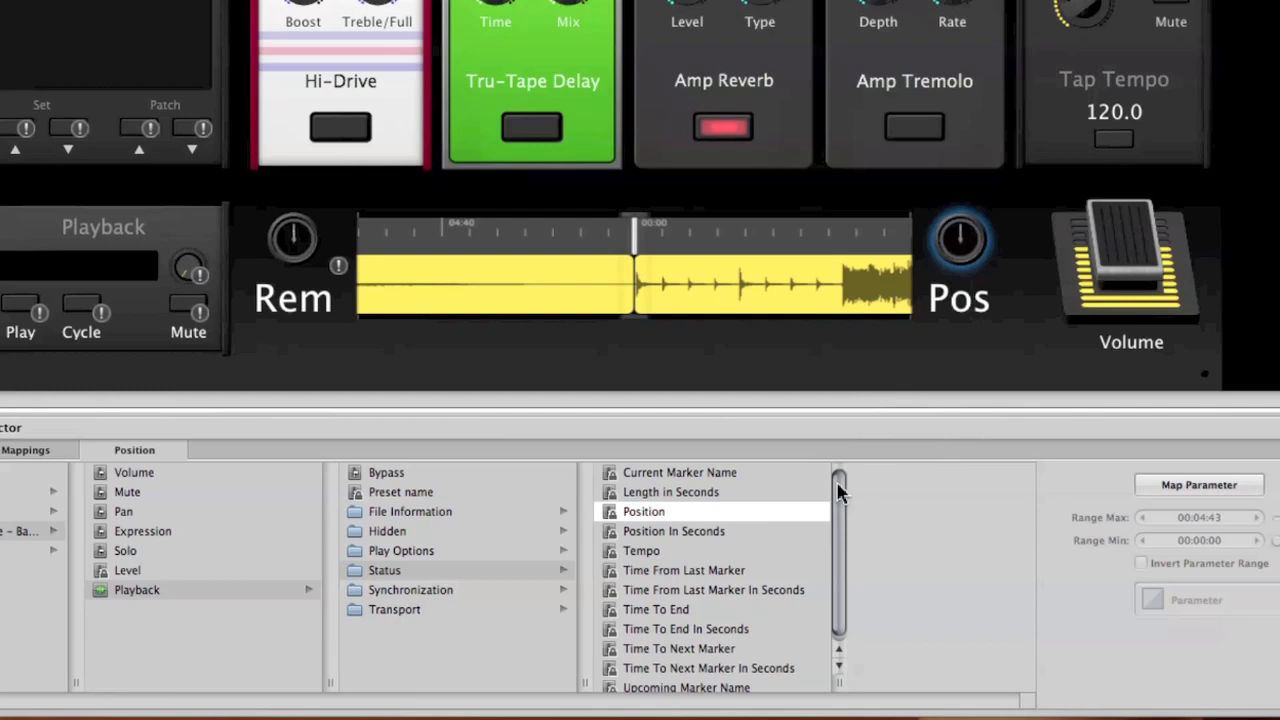
click(286, 245)
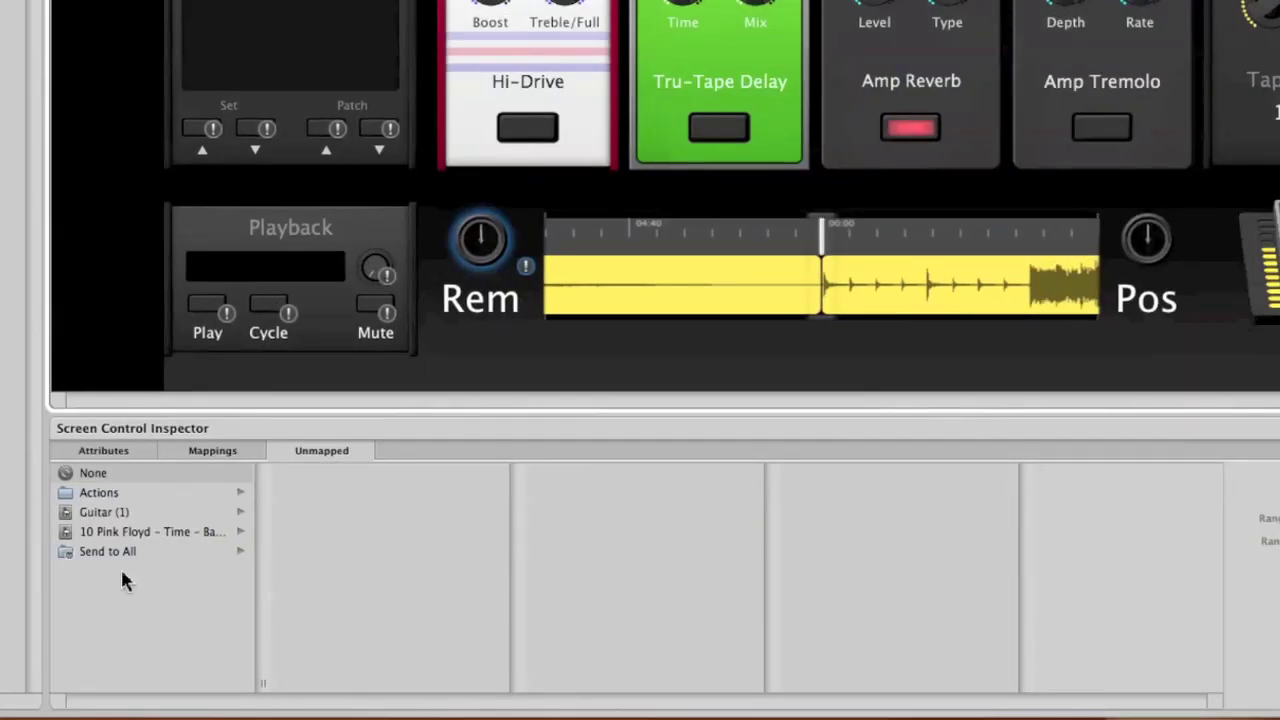
- Assign 10 Pink Floyd's Playback Status Time To End to the Rem knob, then check both knobs' mappings
click(131, 532)
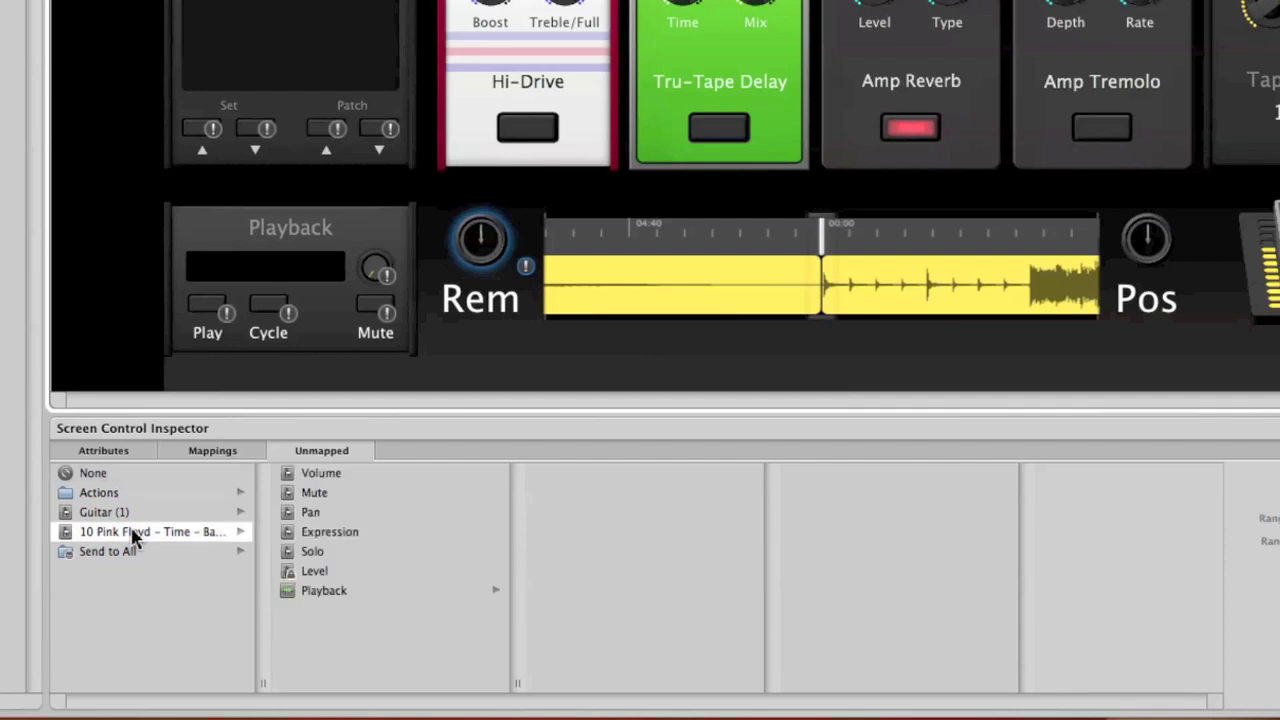
click(320, 594)
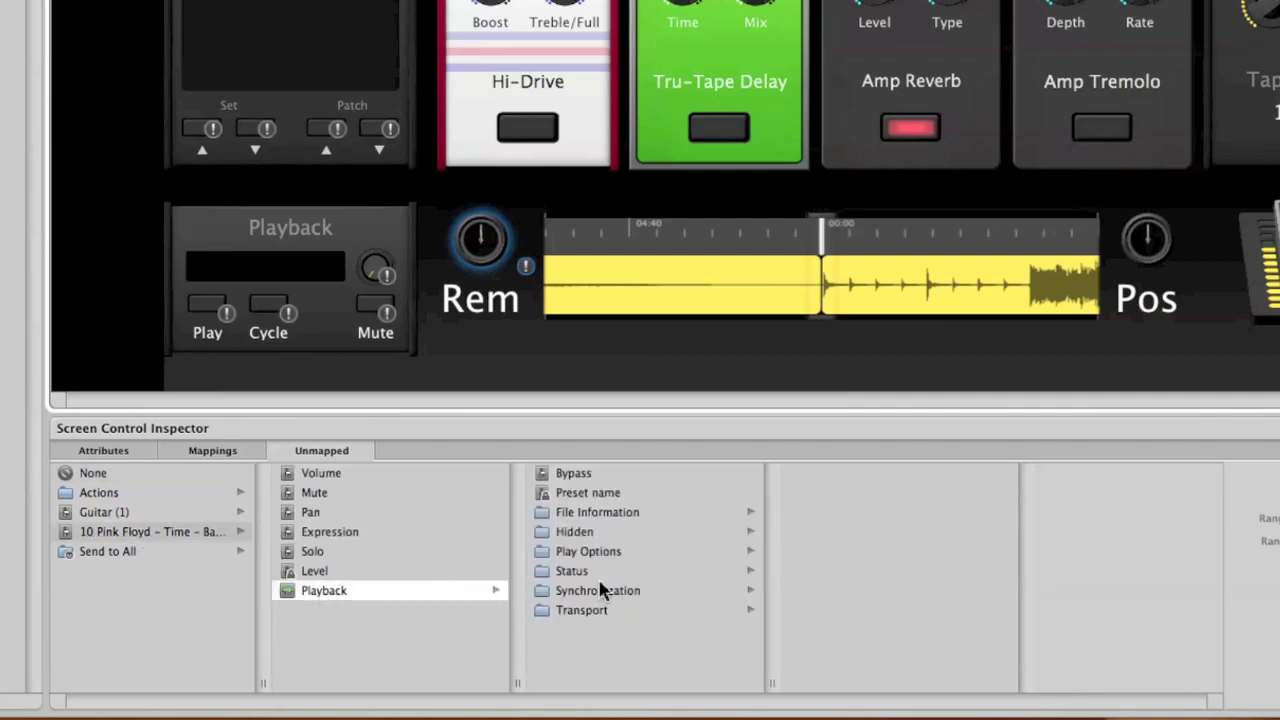
click(575, 574)
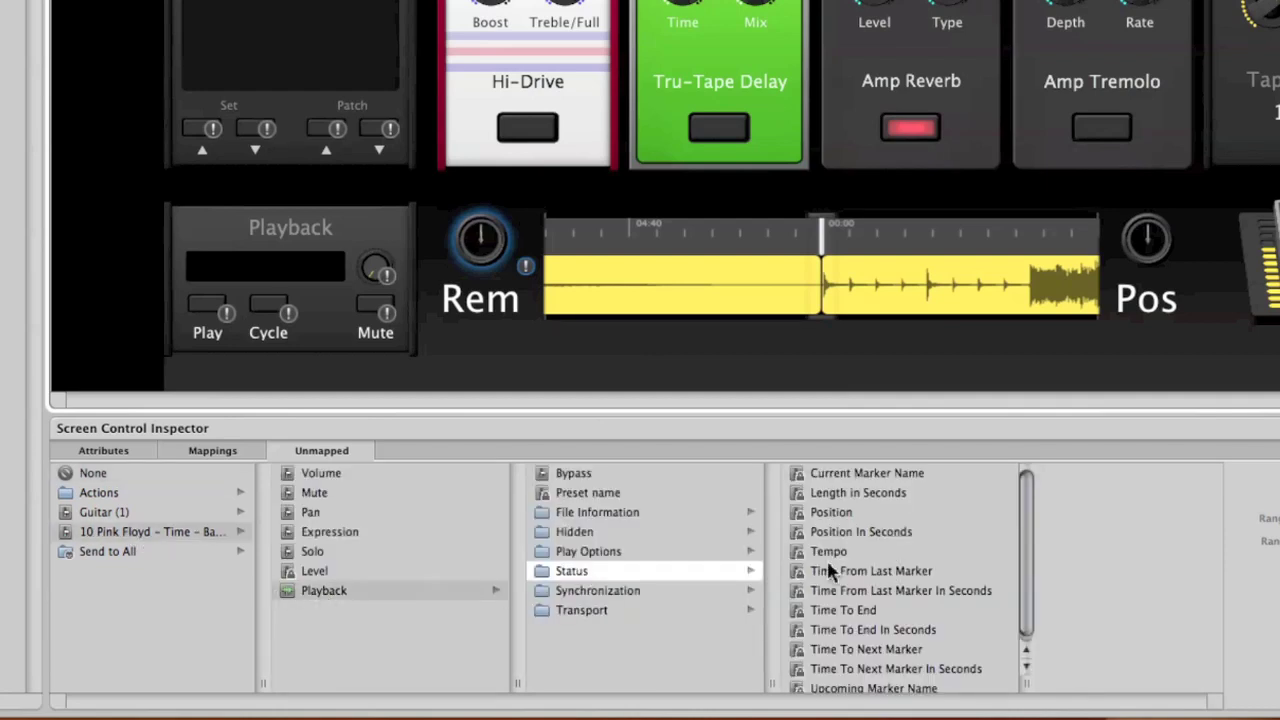
scroll(948, 606, down, 1)
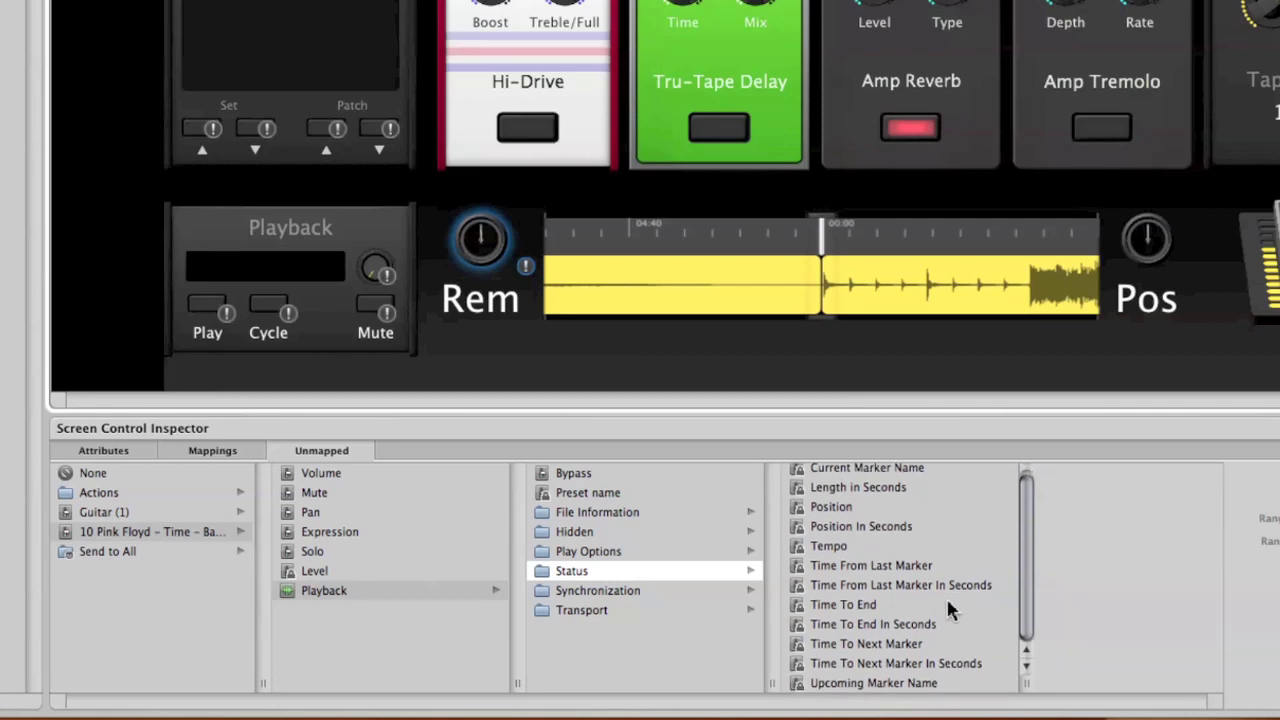
click(846, 605)
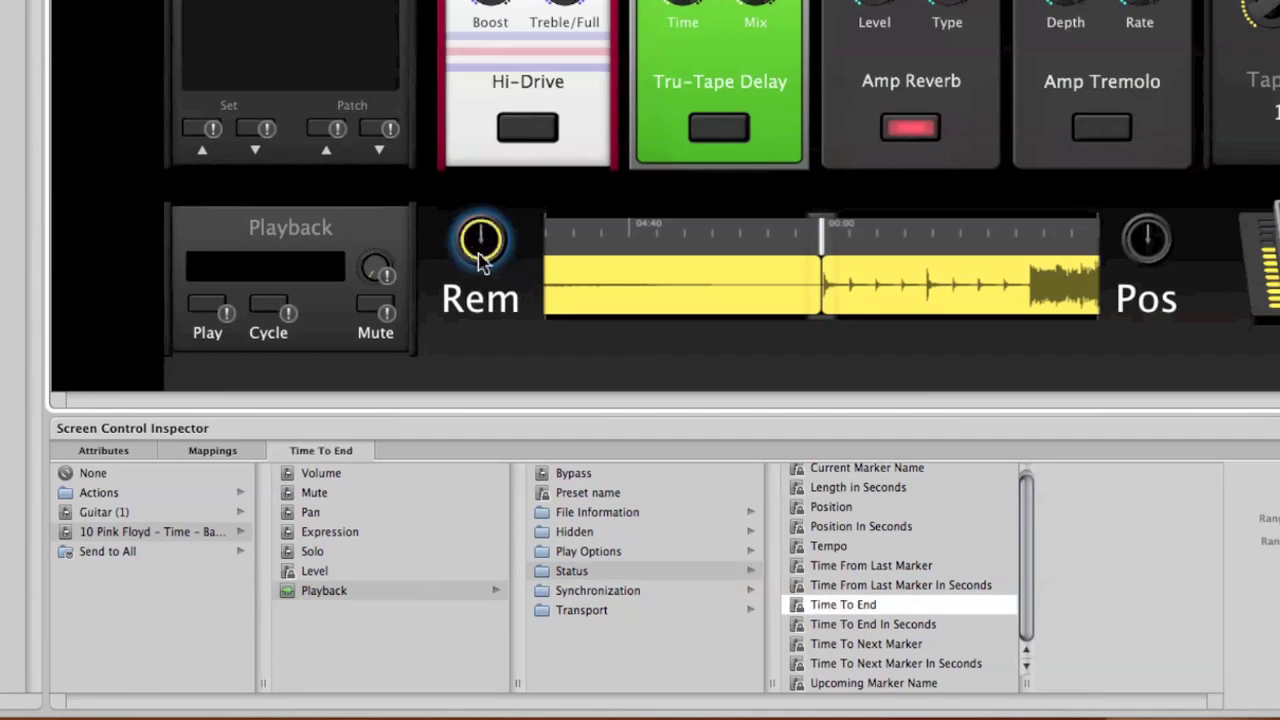
click(1152, 245)
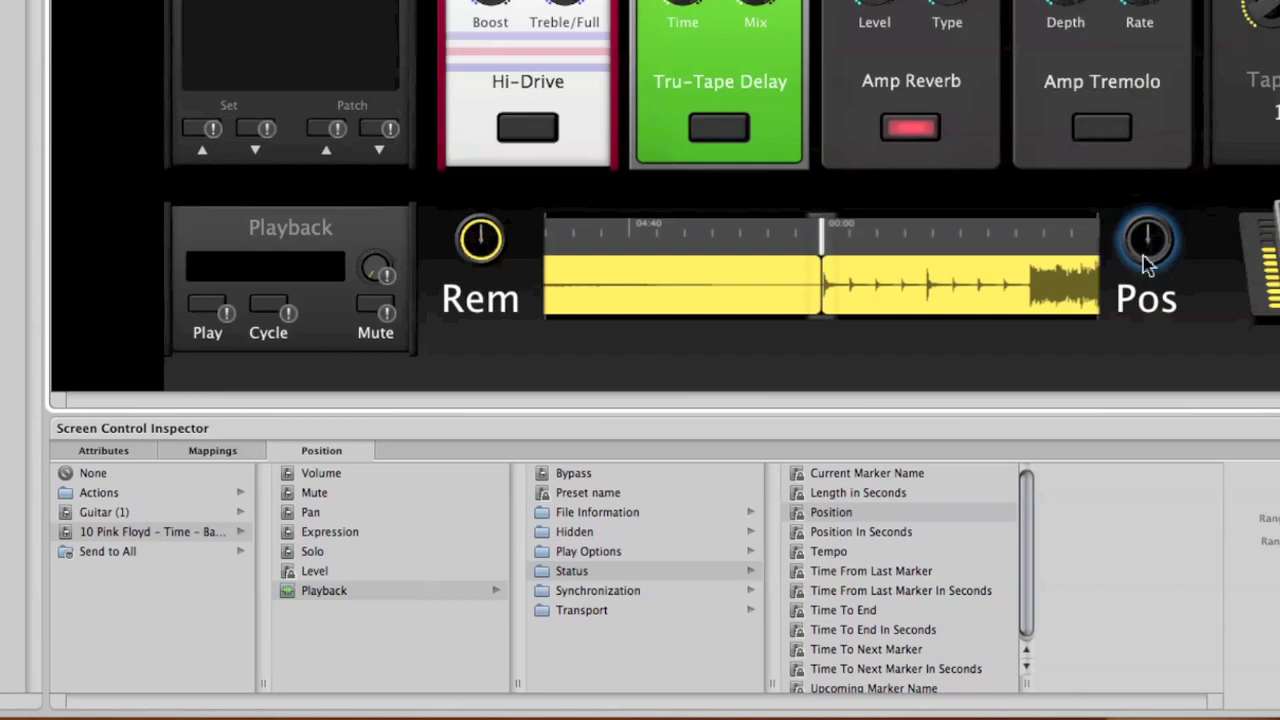
click(481, 250)
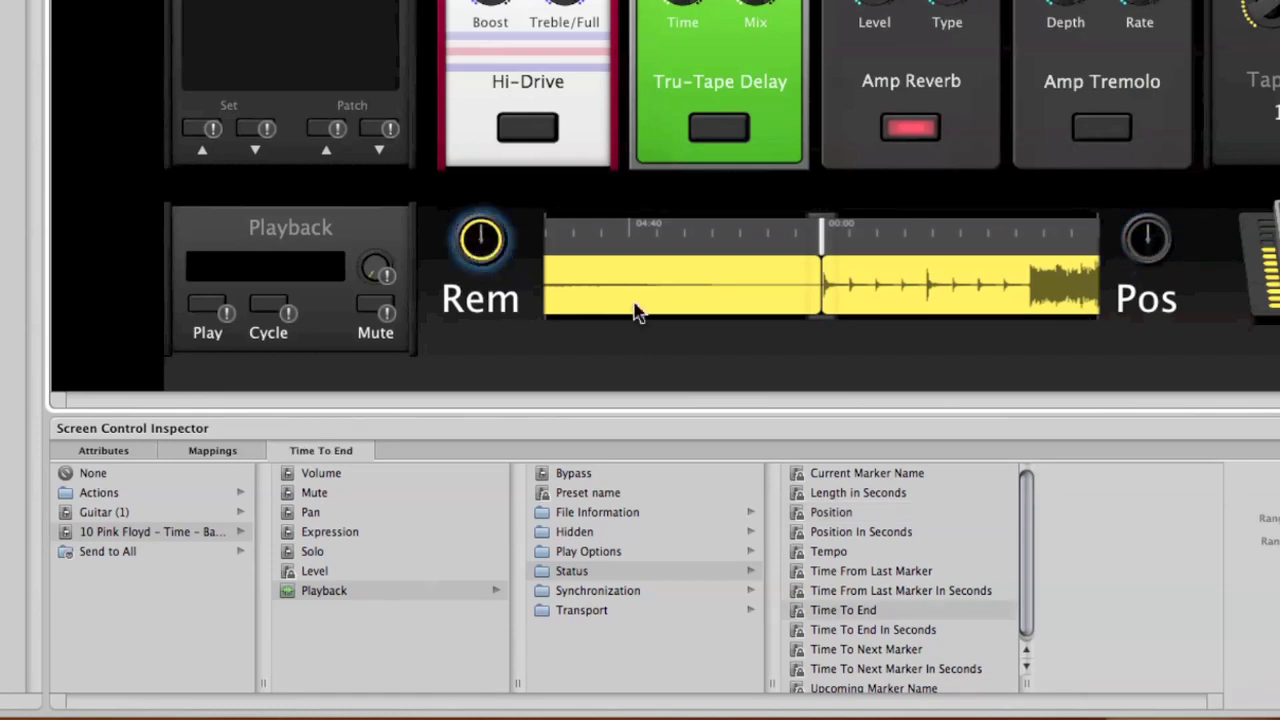
click(1152, 245)
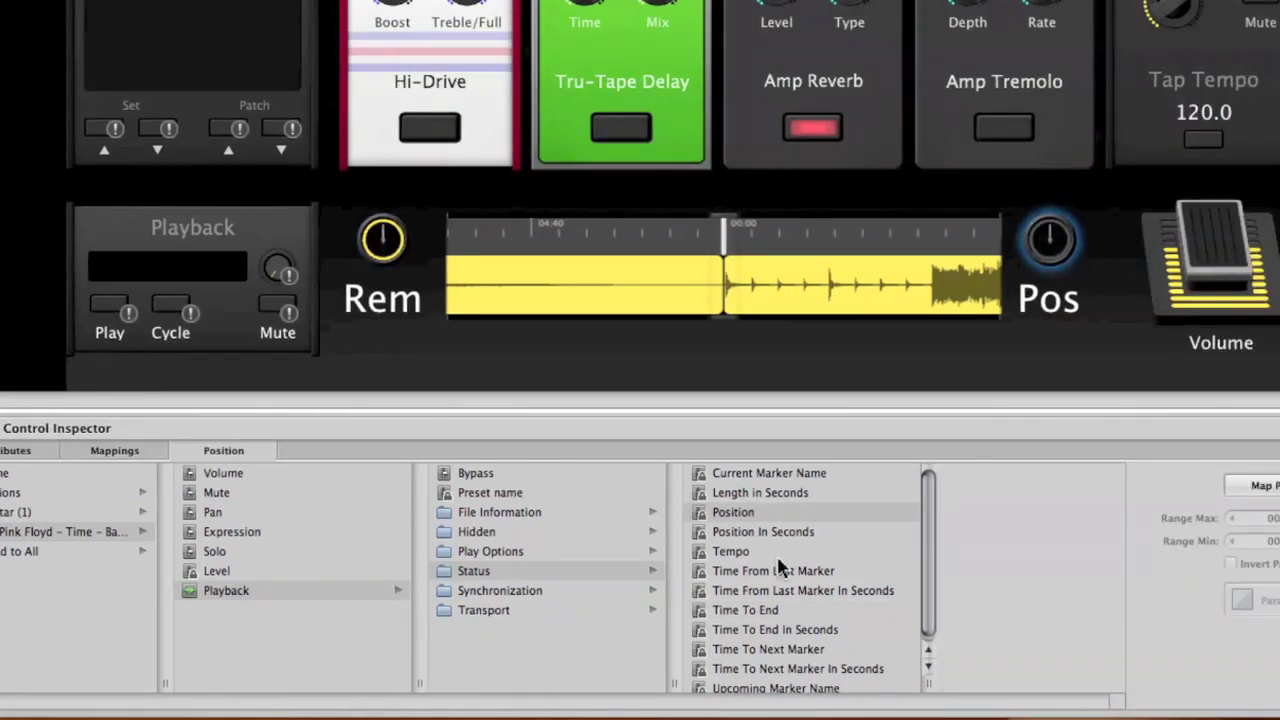
click(745, 514)
click(1262, 486)
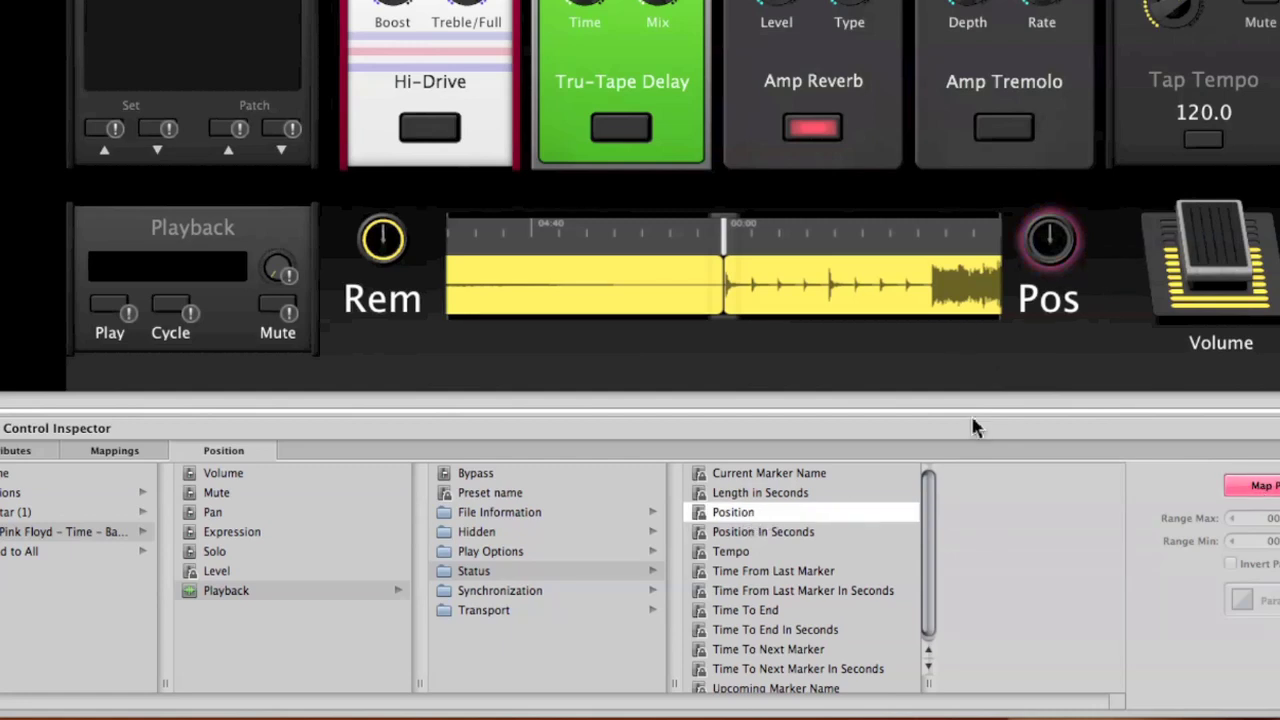
click(1256, 486)
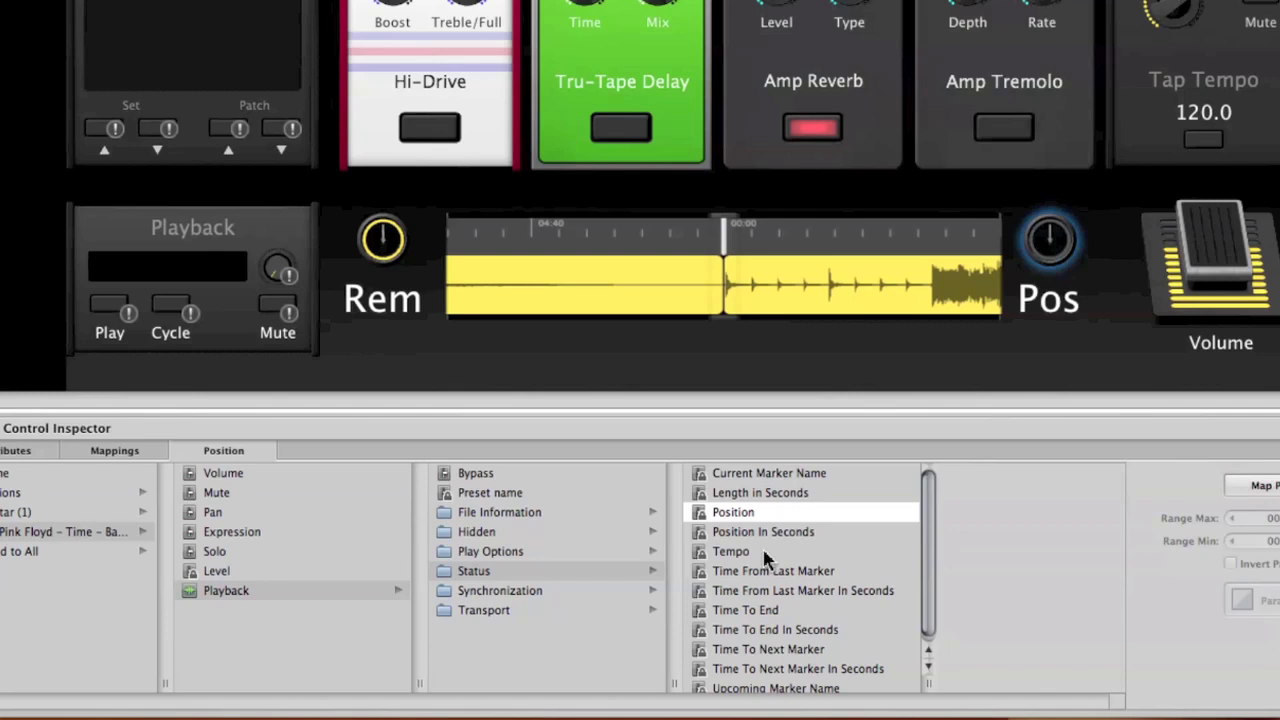